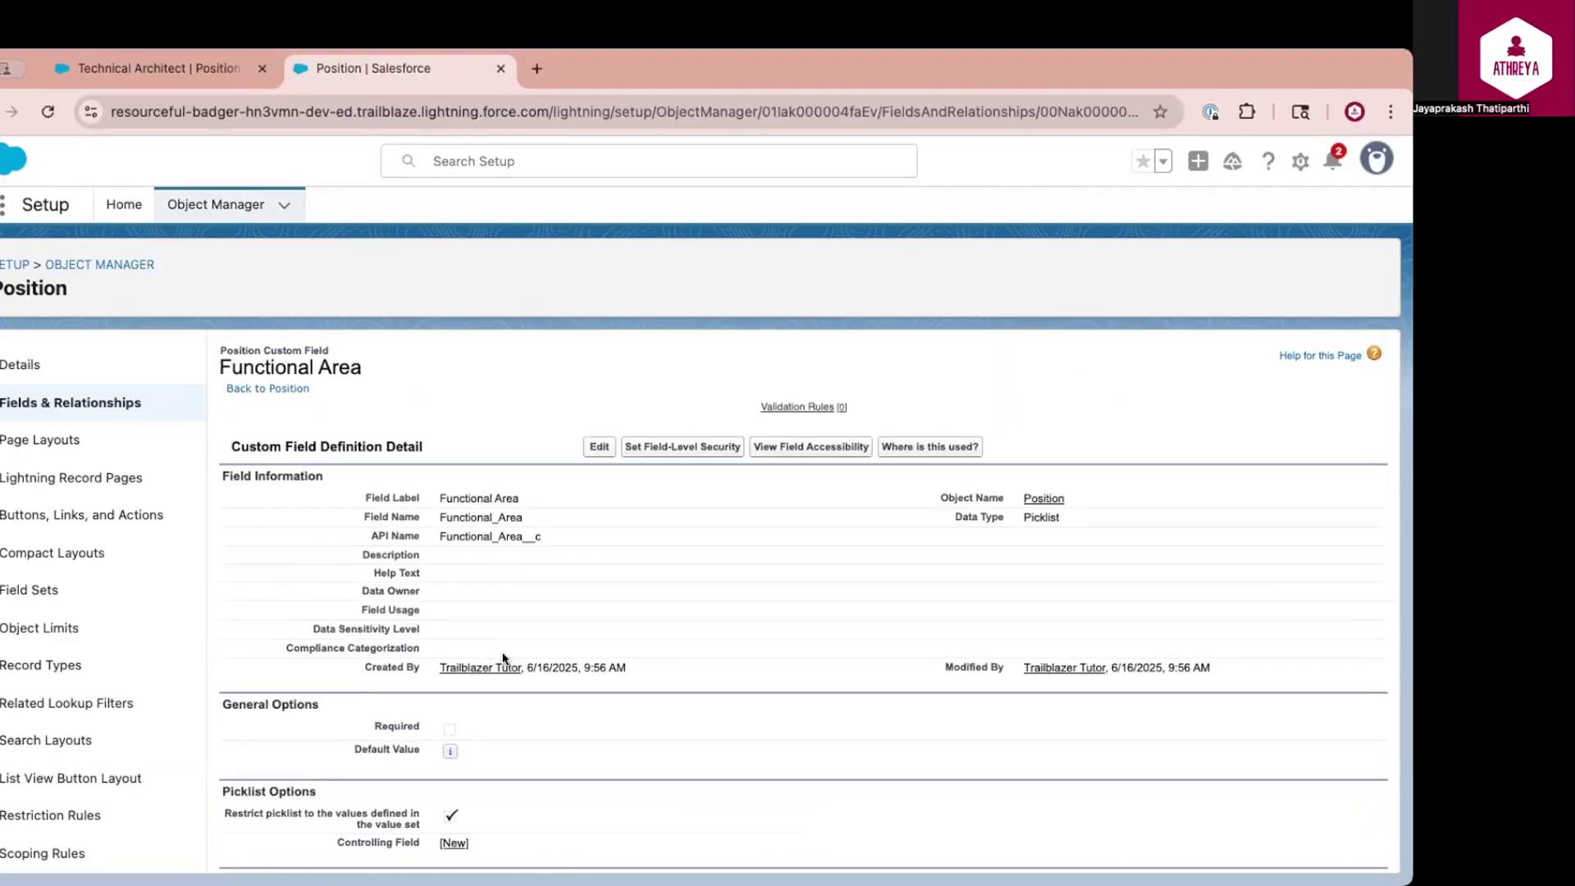
Review the six Functional Area picklist values, then return to Position's Fields & Relationships list.
{"action": "left_click", "coordinate": [74, 406]}
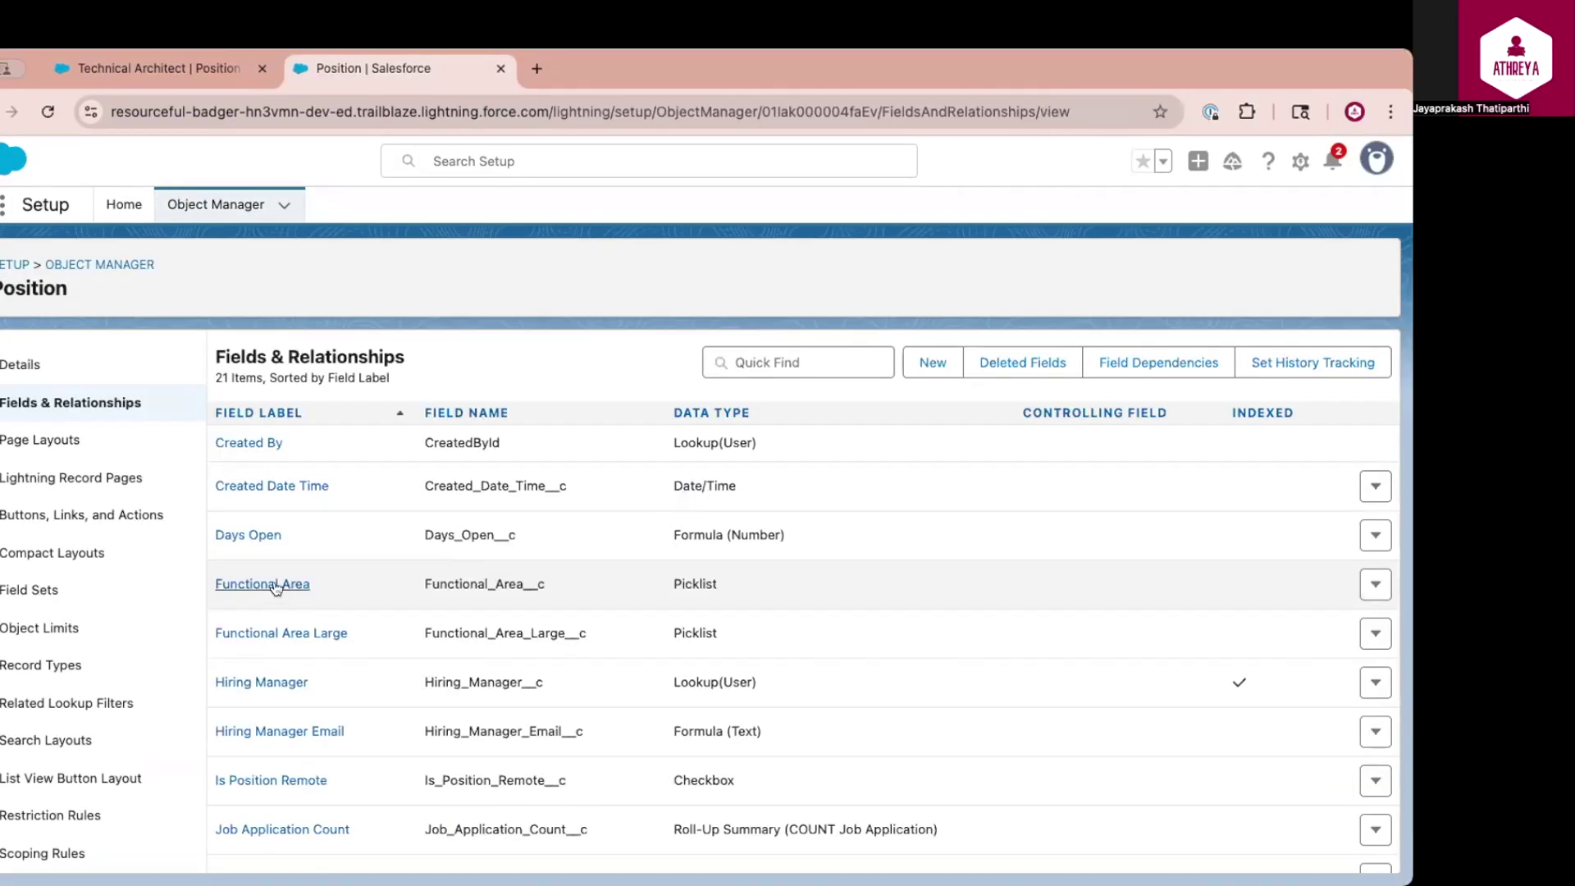
{"action": "left_click", "coordinate": [274, 584]}
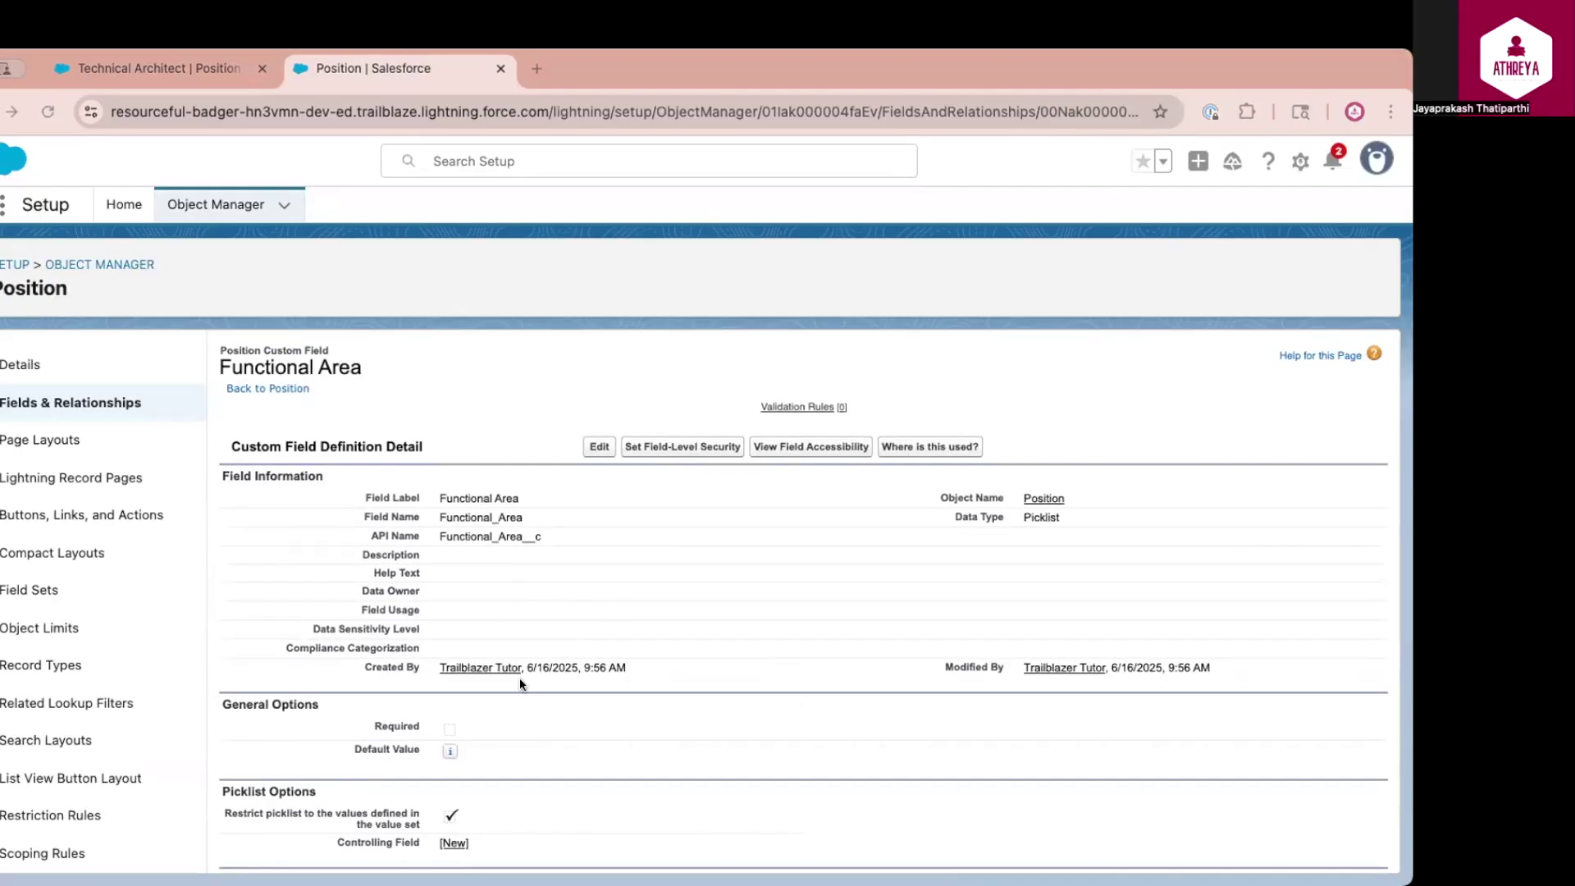
{"action": "scroll", "coordinate": [519, 677], "scroll_direction": "down", "scroll_amount": 7}
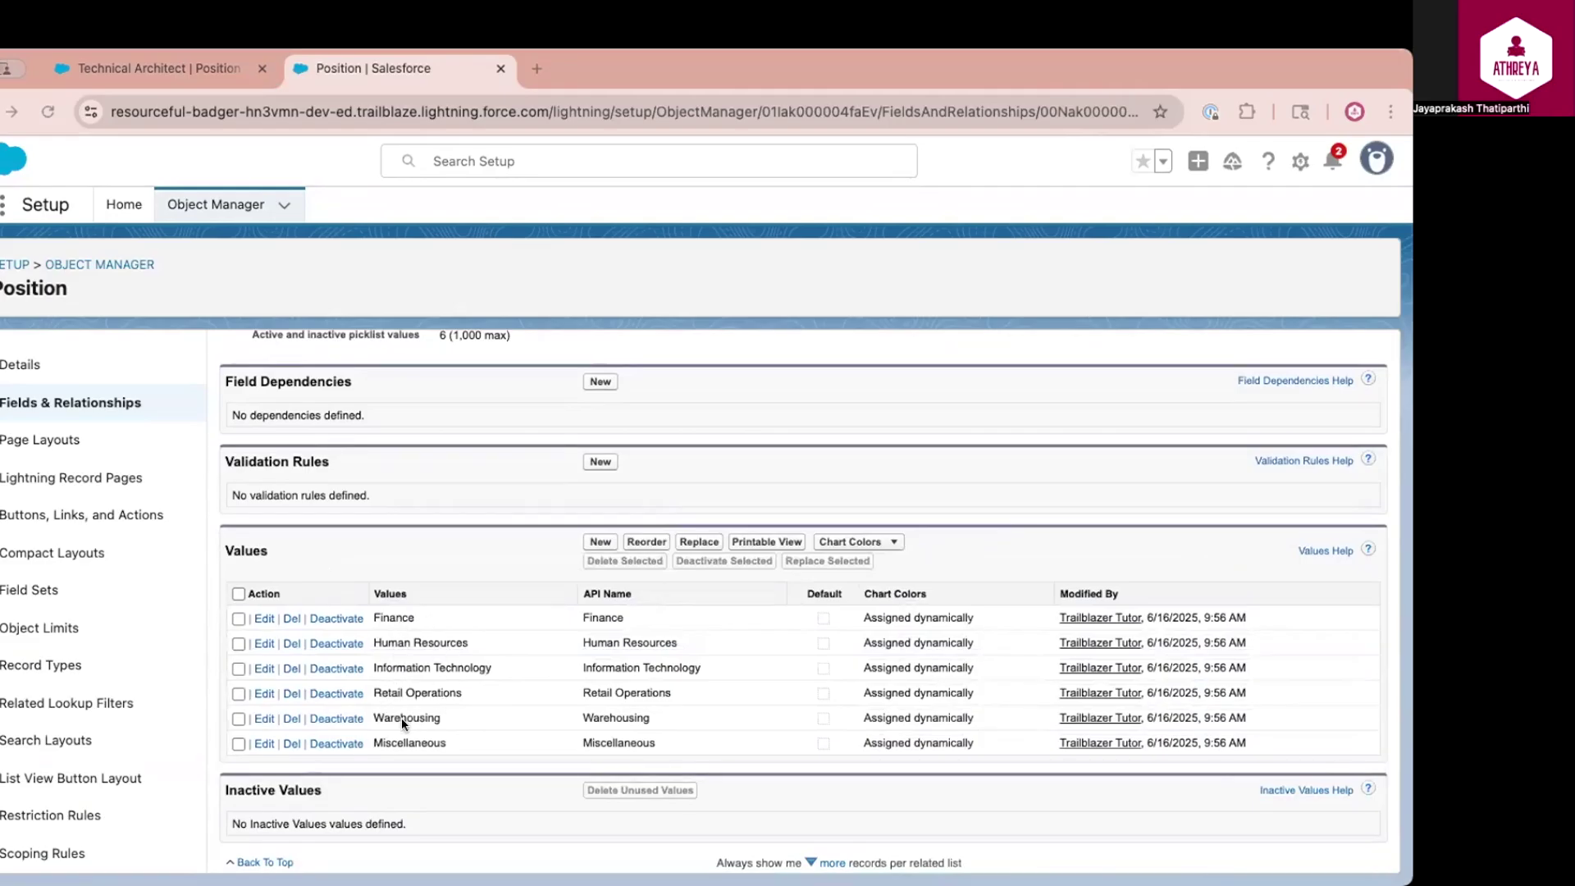
{"action": "key", "text": "super+bracketleft"}
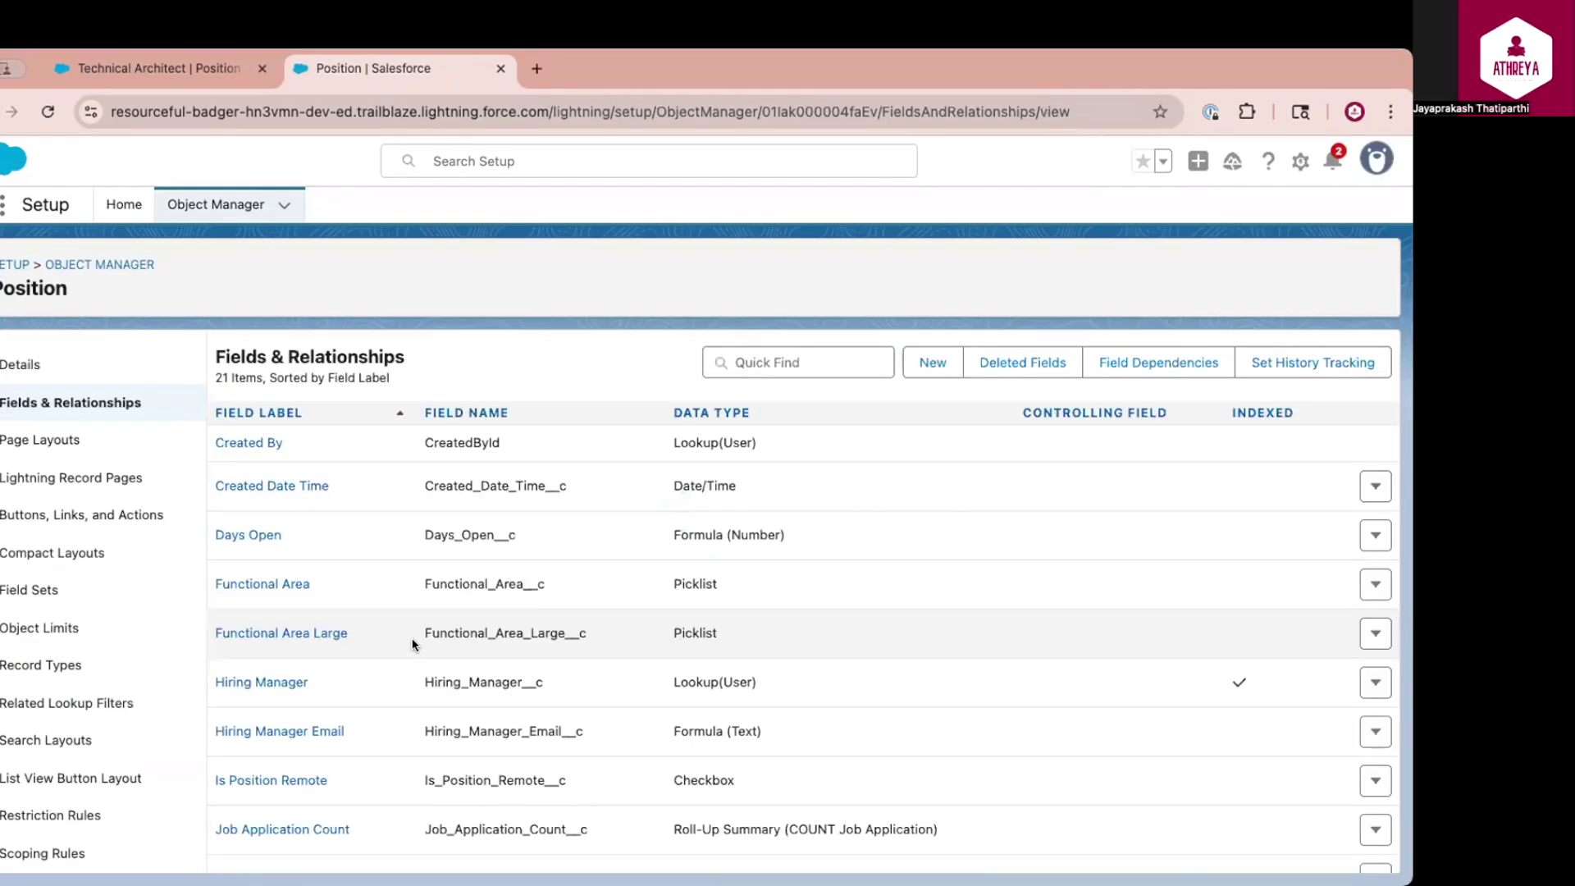
{"action": "scroll", "coordinate": [412, 644], "scroll_direction": "down", "scroll_amount": 3}
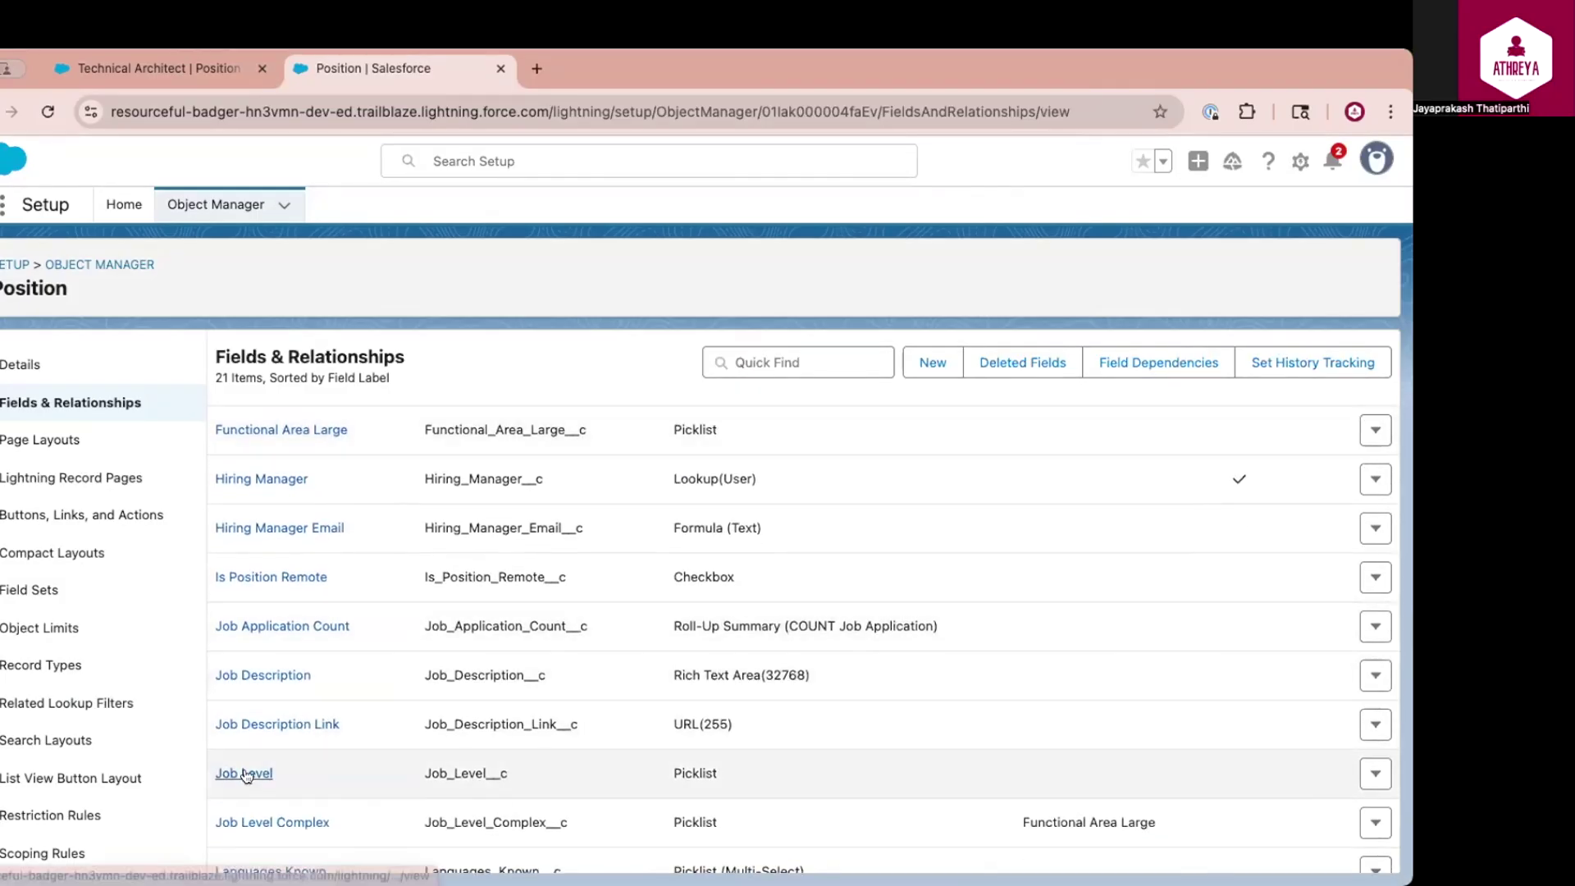
Review Job Level's FN, HR, IT, RO, WH and MC values, then switch to the Technical Architect tab.
{"action": "left_click", "coordinate": [245, 774]}
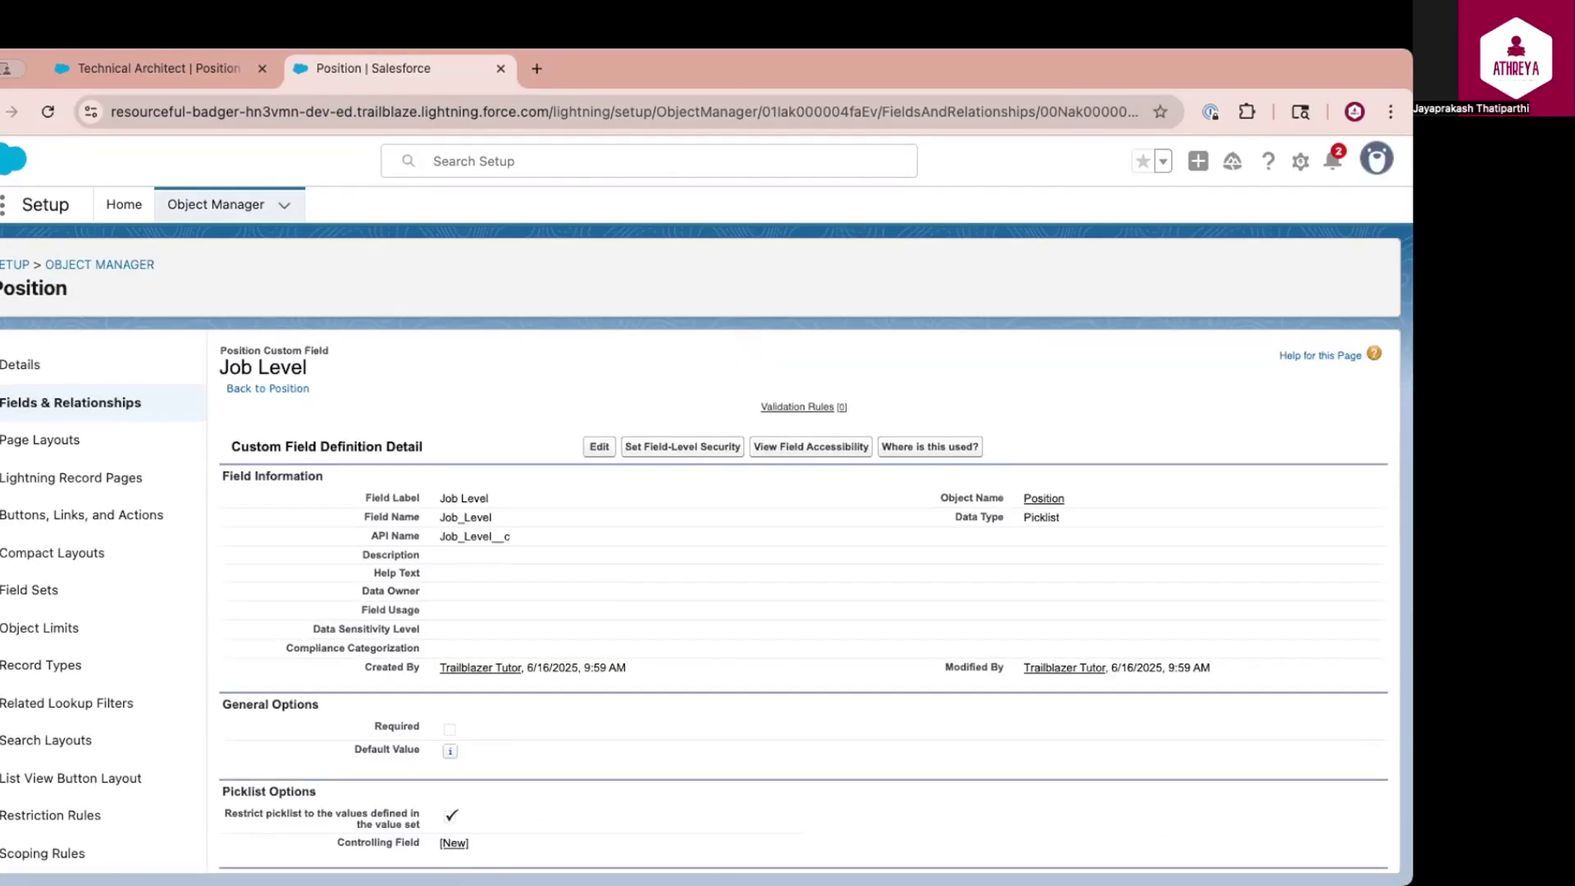
{"action": "scroll", "coordinate": [459, 696], "scroll_direction": "down", "scroll_amount": 5}
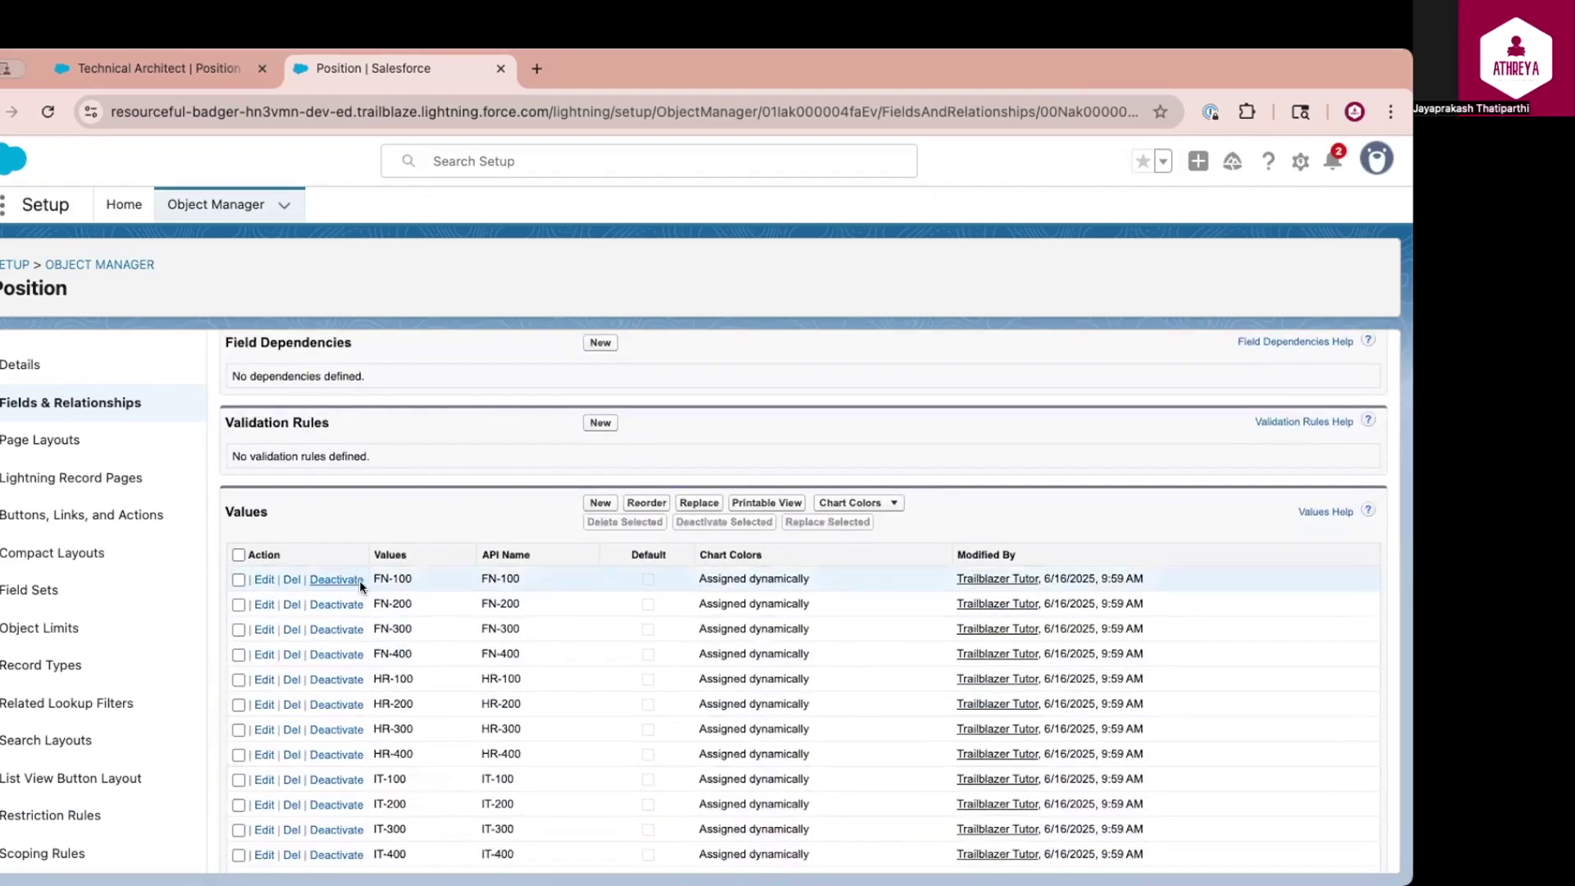
{"action": "left_click_drag", "start_coordinate": [370, 579], "coordinate": [411, 651]}
{"action": "scroll", "coordinate": [453, 761], "scroll_direction": "down", "scroll_amount": 3}
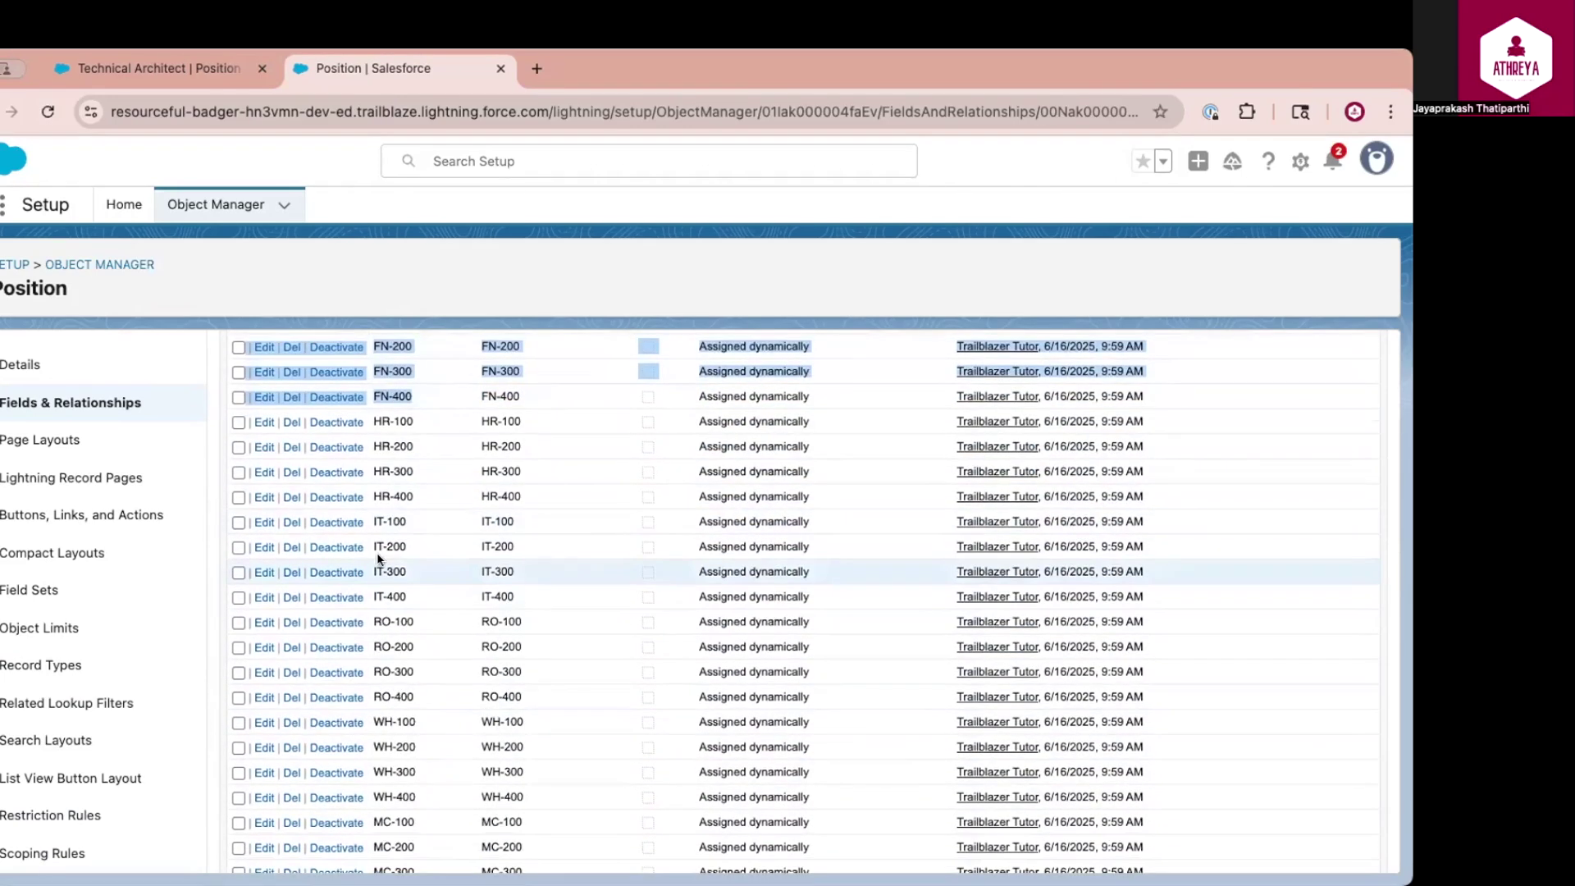
{"action": "left_click_drag", "start_coordinate": [371, 523], "coordinate": [410, 598]}
{"action": "scroll", "coordinate": [443, 492], "scroll_direction": "up", "scroll_amount": 1}
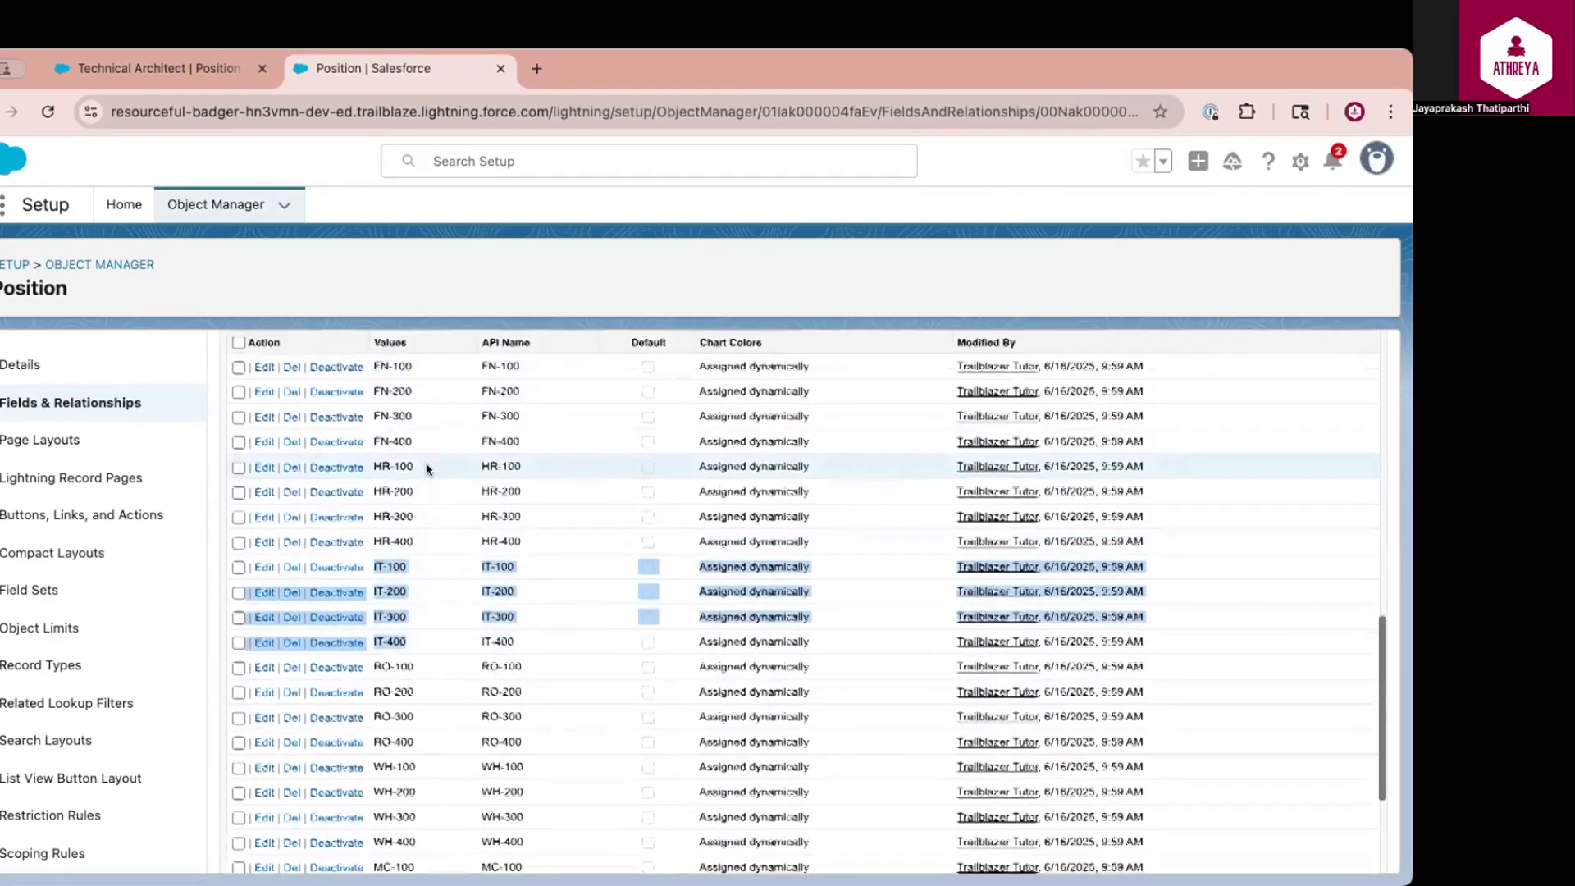
{"action": "scroll", "coordinate": [426, 468], "scroll_direction": "up", "scroll_amount": 1}
{"action": "left_click_drag", "start_coordinate": [374, 486], "coordinate": [406, 554]}
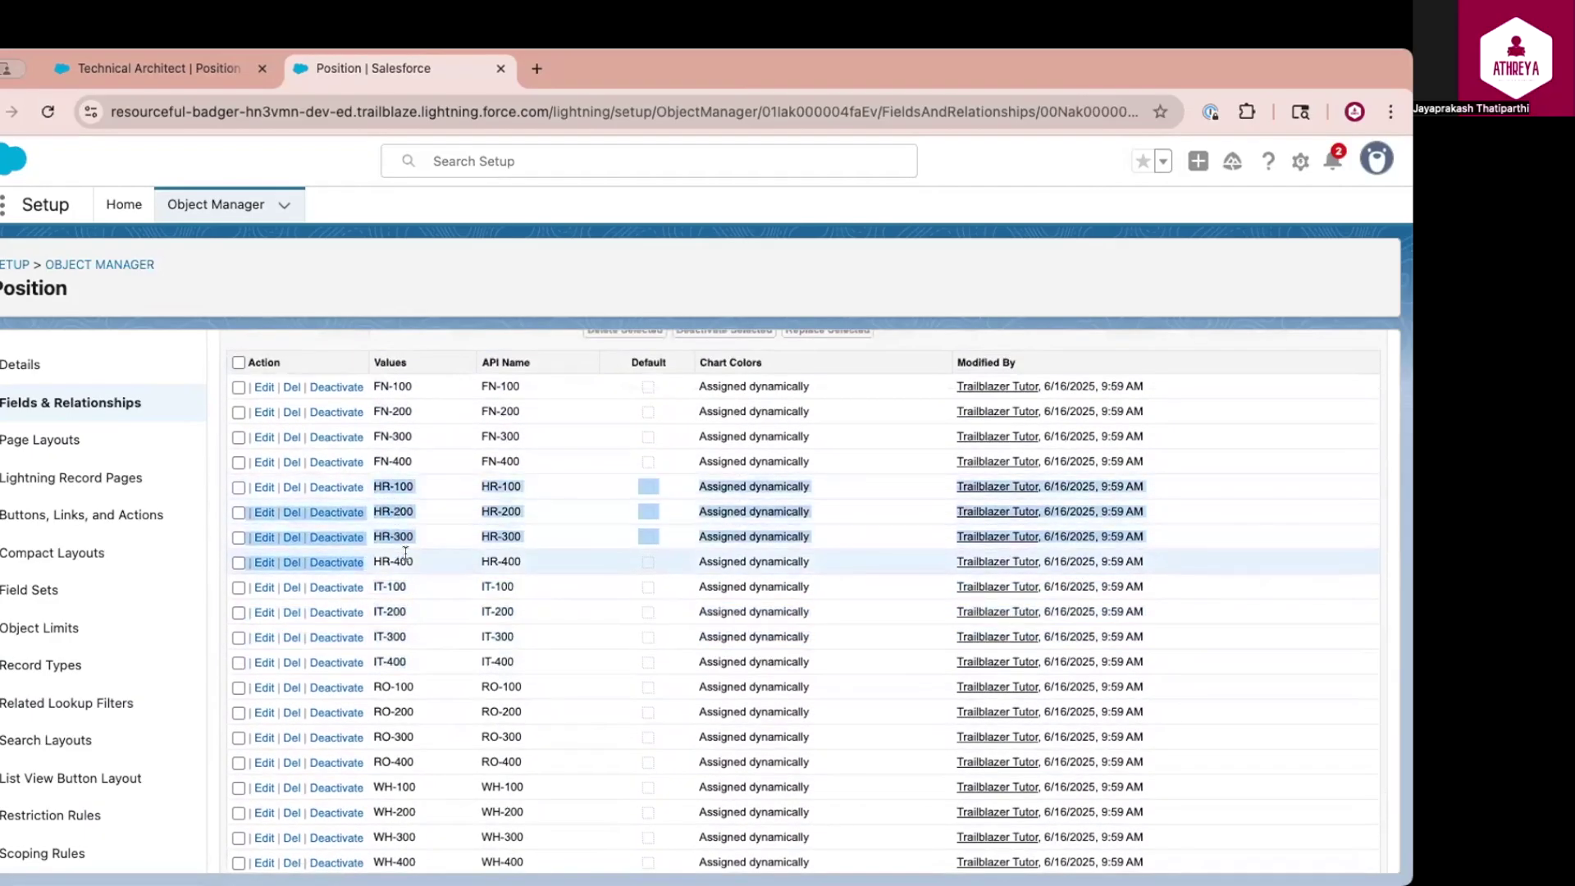
{"action": "key", "text": "ctrl+shift+Tab"}
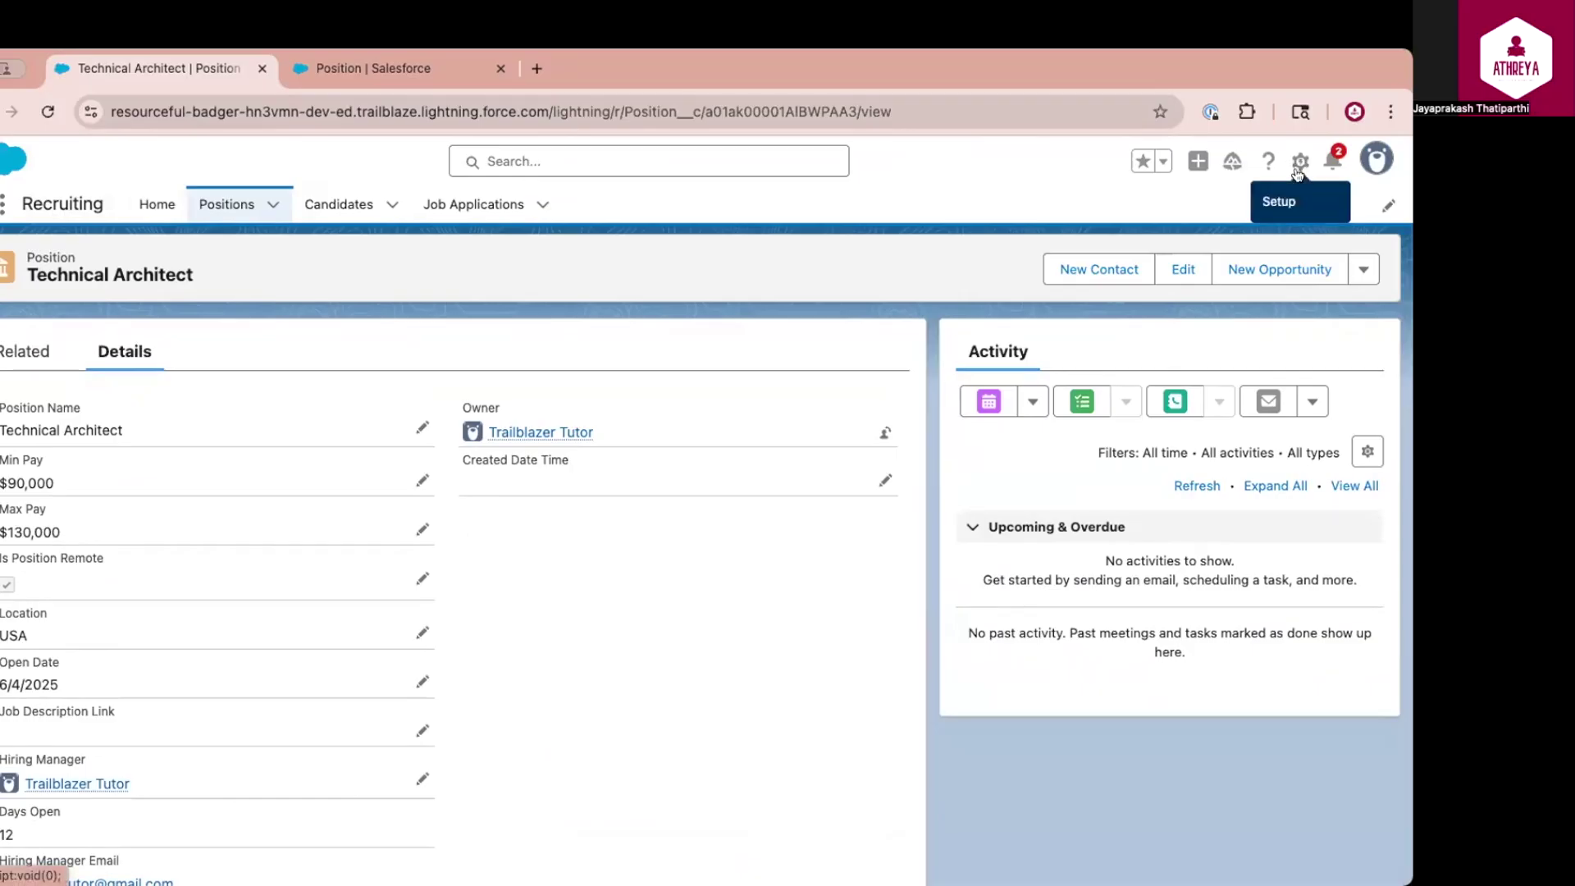
Open the Technical Architect position from recently viewed and start editing it.
{"action": "left_click", "coordinate": [226, 205]}
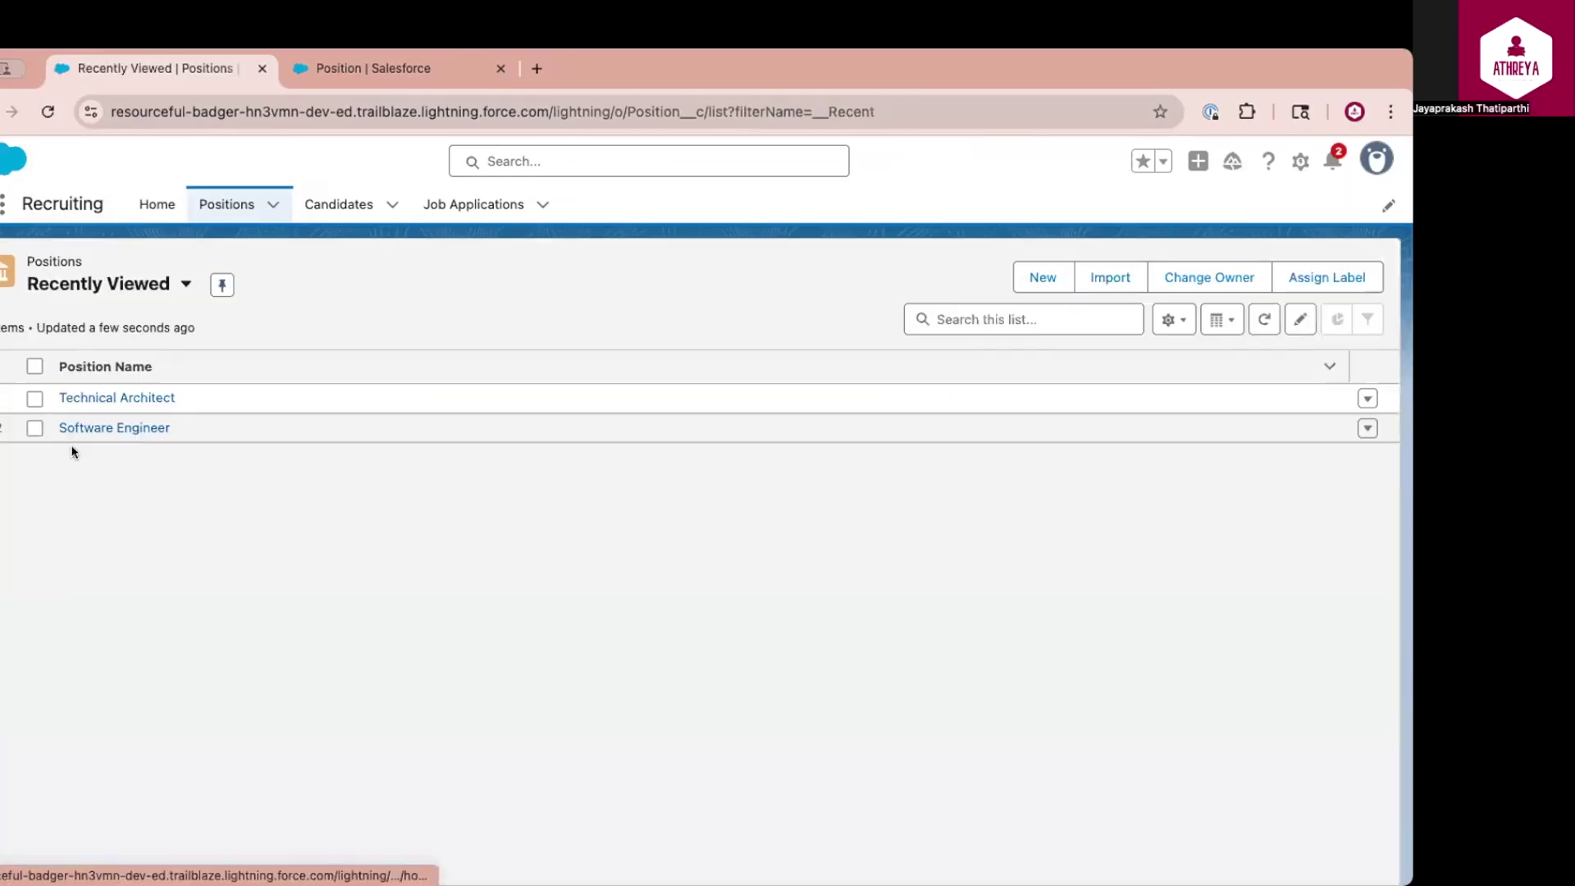
{"action": "left_click", "coordinate": [118, 402]}
{"action": "left_click", "coordinate": [1300, 161]}
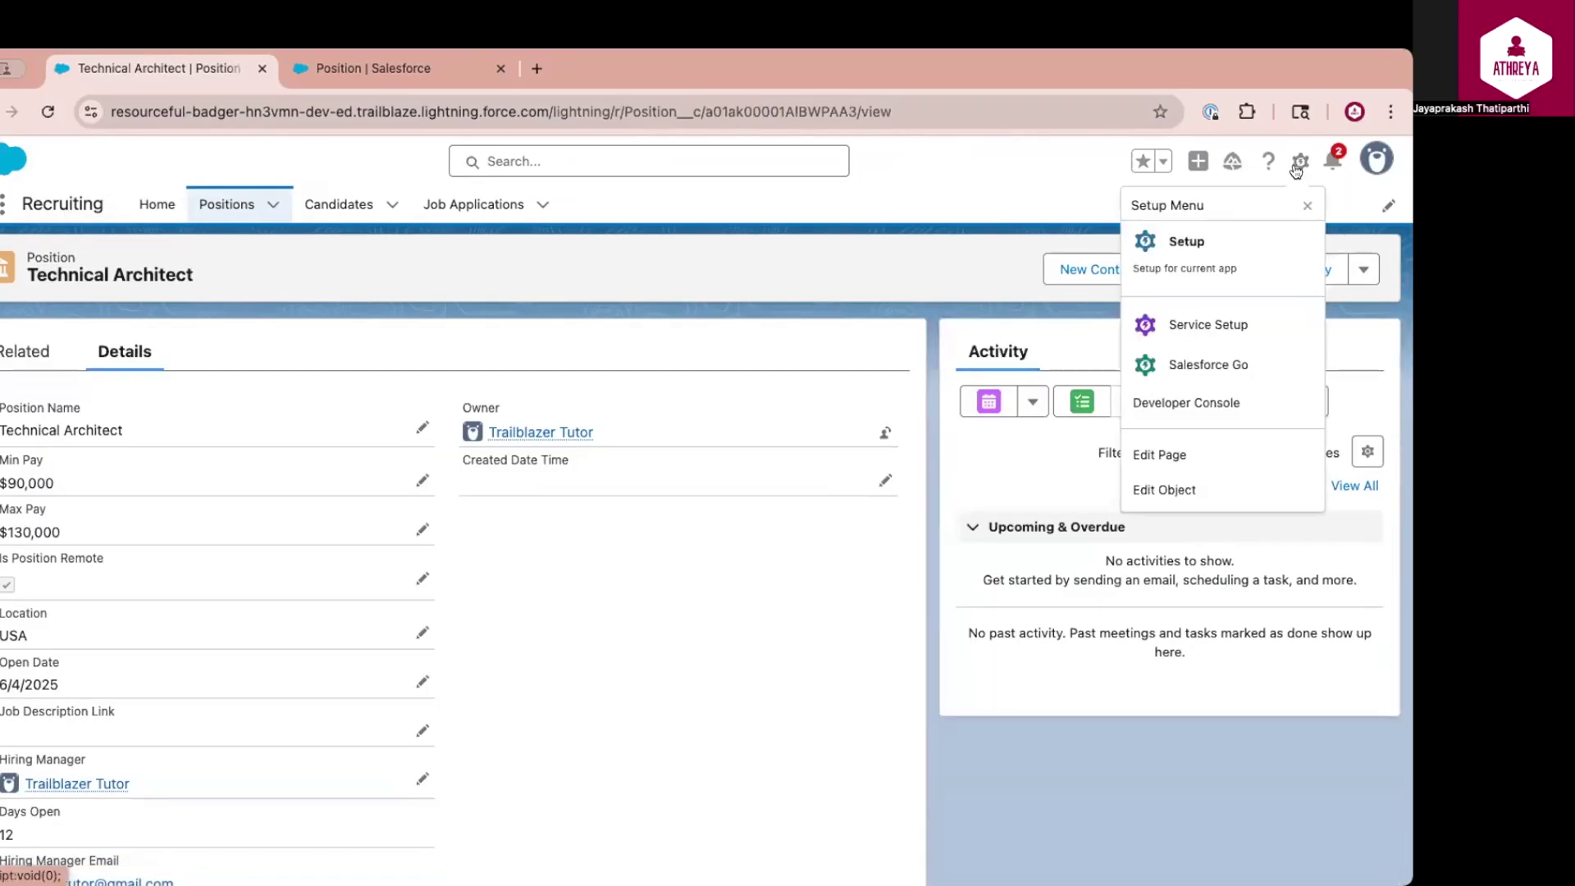
{"action": "left_click", "coordinate": [824, 271]}
{"action": "left_click", "coordinate": [1190, 275]}
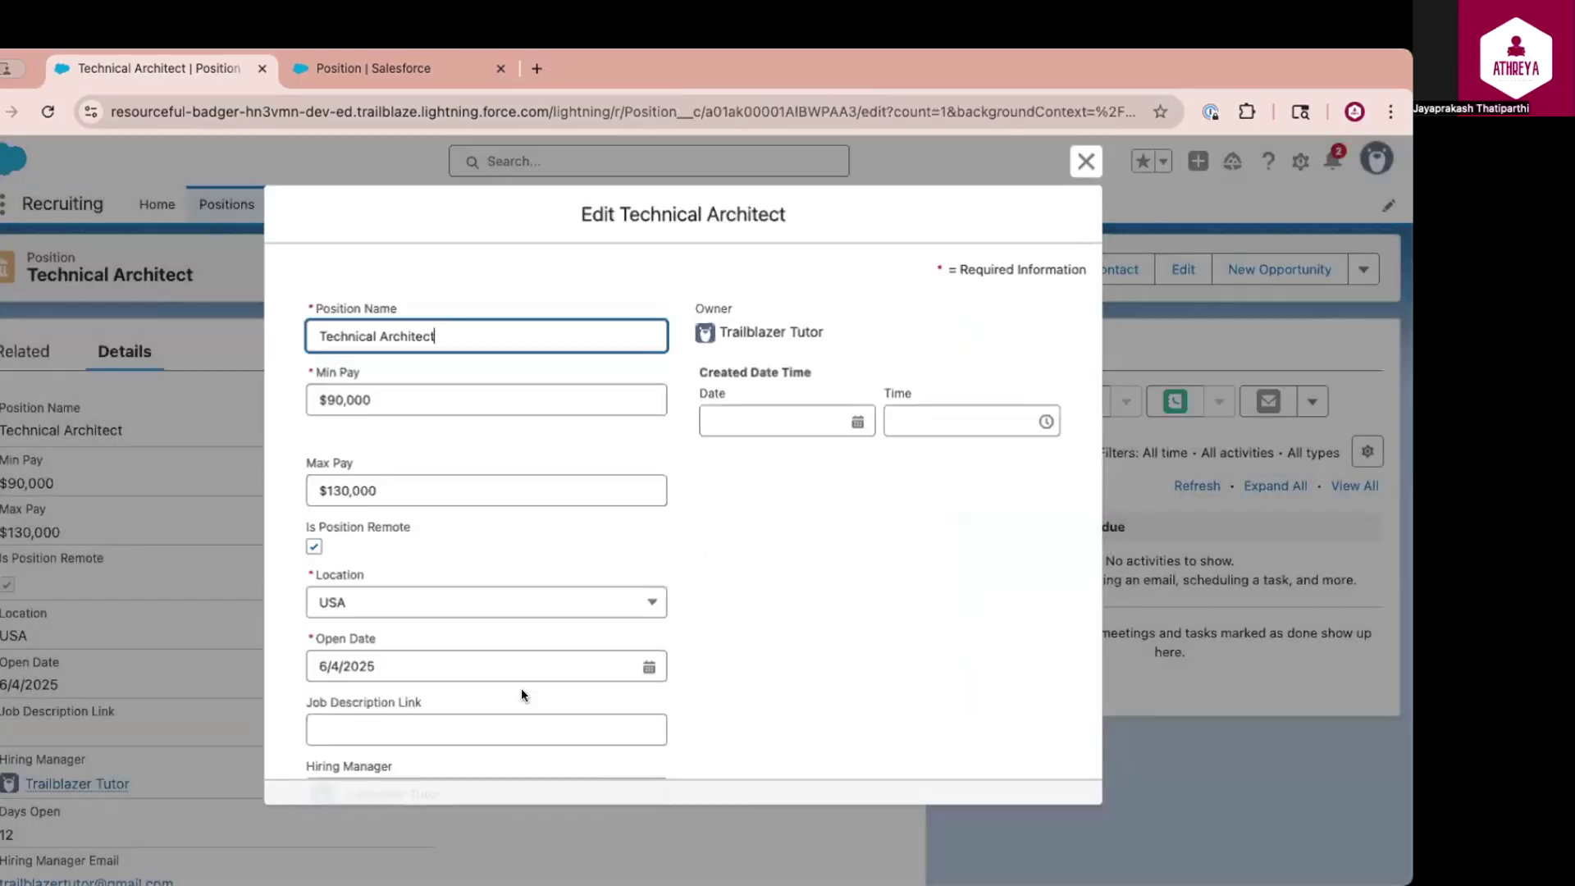
{"action": "scroll", "coordinate": [520, 687], "scroll_direction": "down", "scroll_amount": 10}
{"action": "scroll", "coordinate": [520, 687], "scroll_direction": "down", "scroll_amount": 3}
{"action": "scroll", "coordinate": [520, 688], "scroll_direction": "up", "scroll_amount": 8}
{"action": "scroll", "coordinate": [509, 566], "scroll_direction": "down", "scroll_amount": 2}
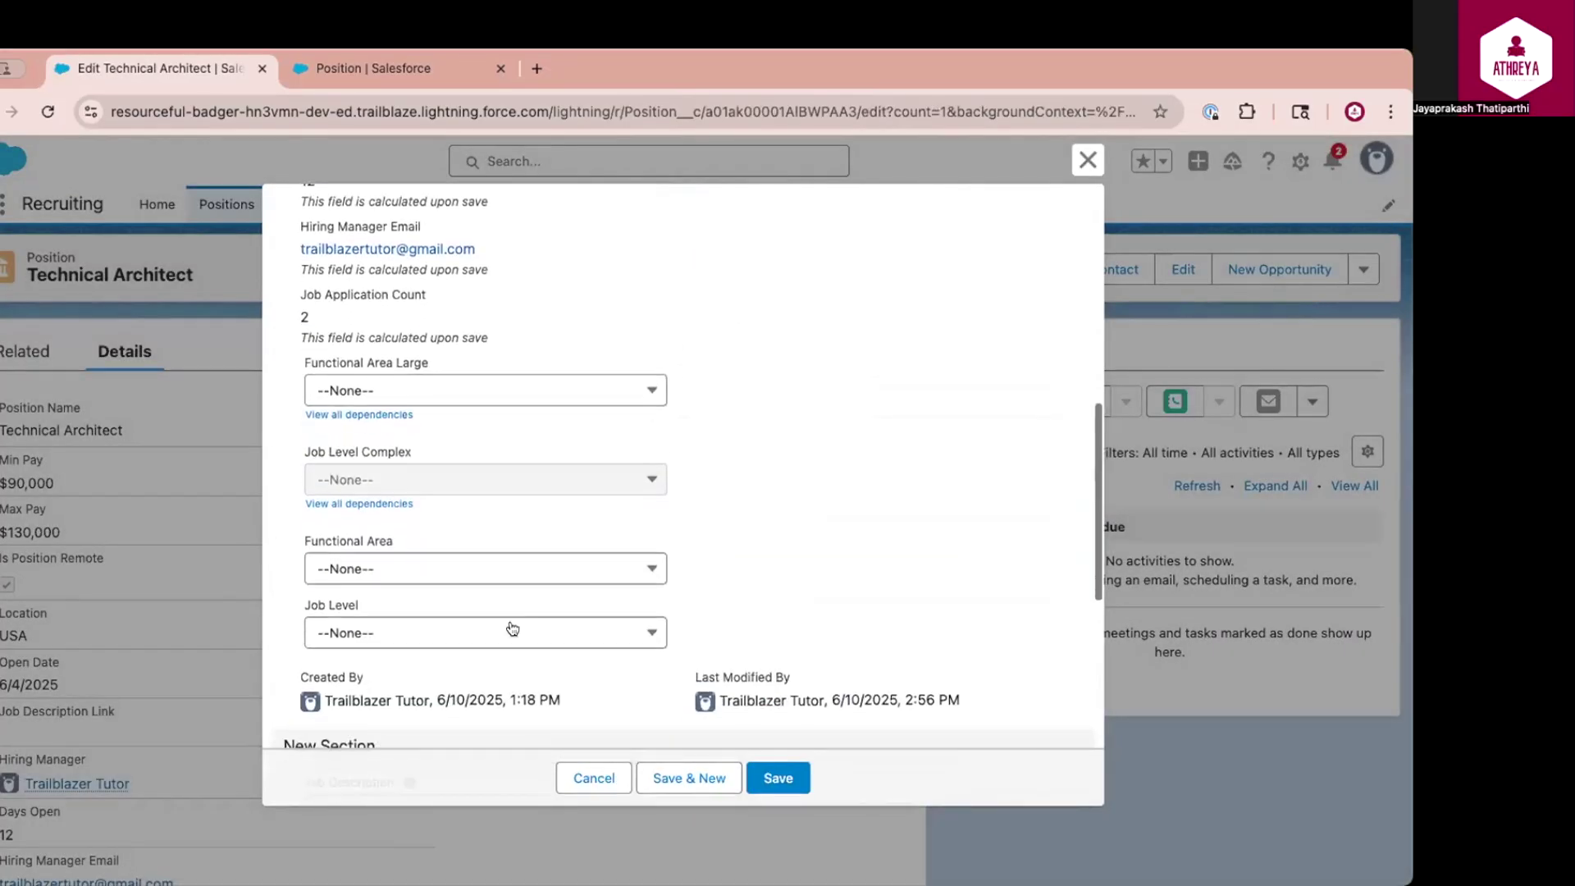
Set Functional Area to Finance and check that Job Level still lists every level.
{"action": "left_click", "coordinate": [485, 545]}
{"action": "left_click", "coordinate": [484, 604]}
{"action": "scroll", "coordinate": [801, 572], "scroll_direction": "down", "scroll_amount": 4}
{"action": "left_click", "coordinate": [520, 293]}
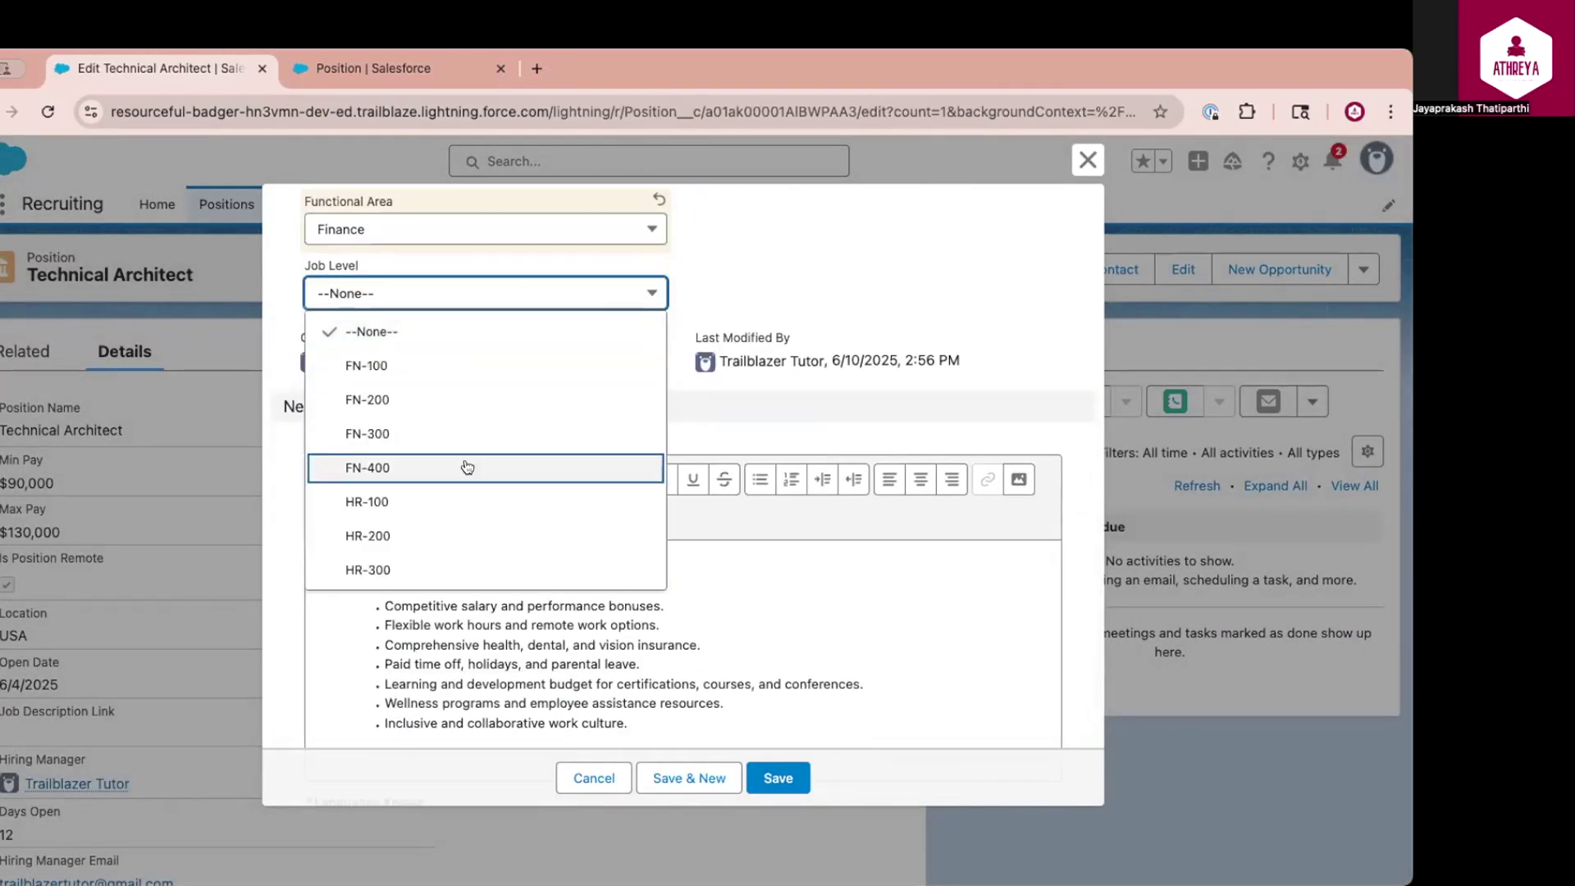
{"action": "scroll", "coordinate": [467, 466], "scroll_direction": "down", "scroll_amount": 3}
{"action": "scroll", "coordinate": [467, 467], "scroll_direction": "down", "scroll_amount": 5}
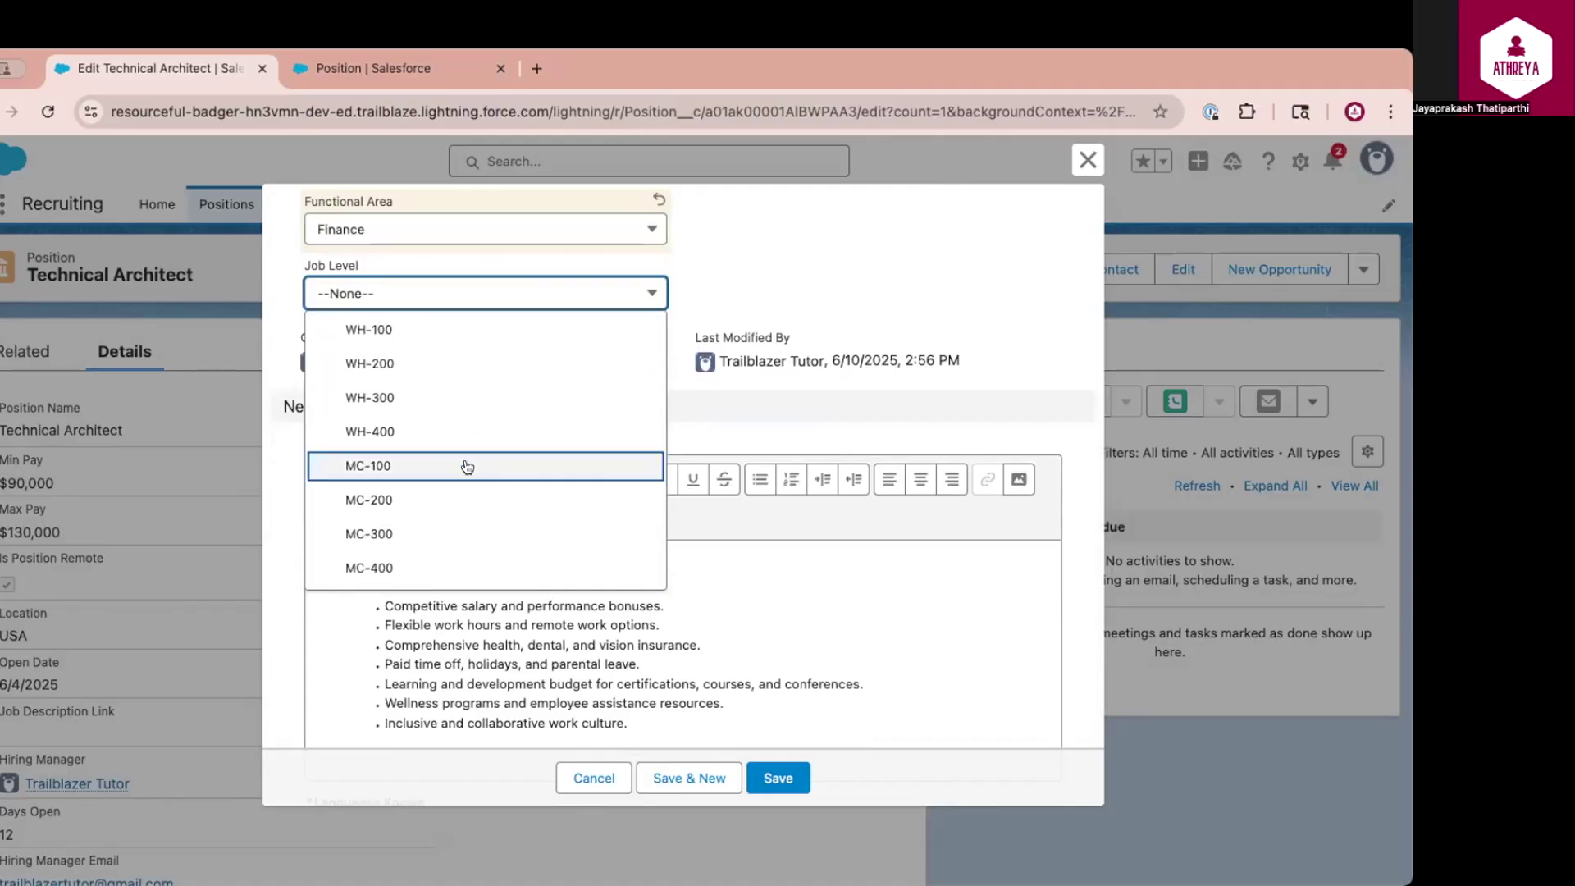
{"action": "scroll", "coordinate": [467, 466], "scroll_direction": "up", "scroll_amount": 10}
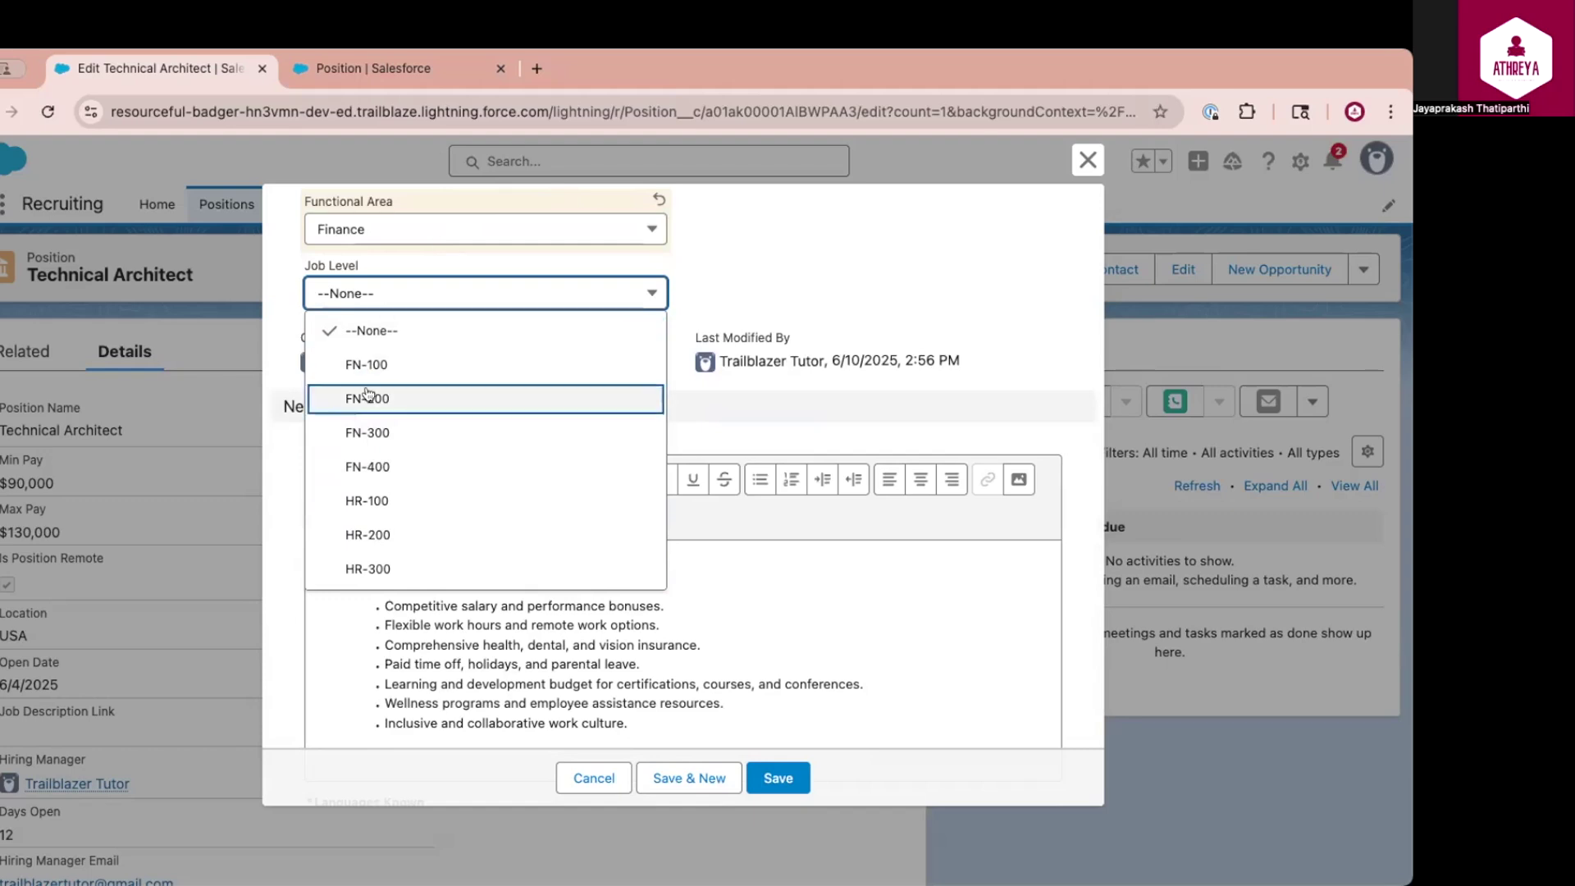
Switch Functional Area to Human Resources, recheck Job Level, then return to the Setup tab.
{"action": "left_click", "coordinate": [435, 232]}
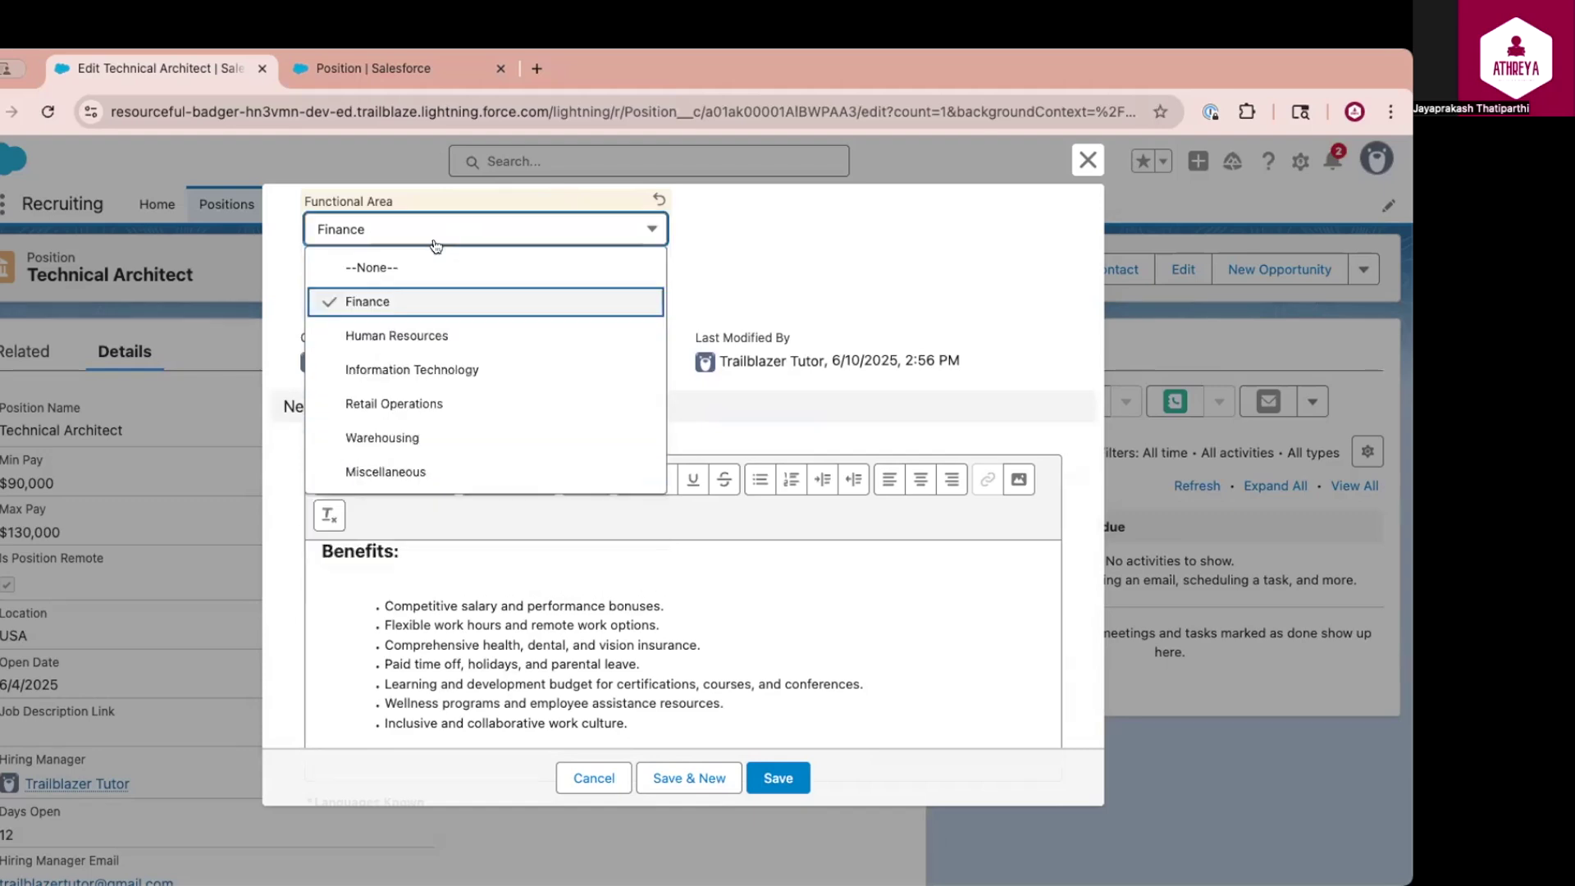
{"action": "left_click", "coordinate": [434, 338]}
{"action": "left_click", "coordinate": [450, 295]}
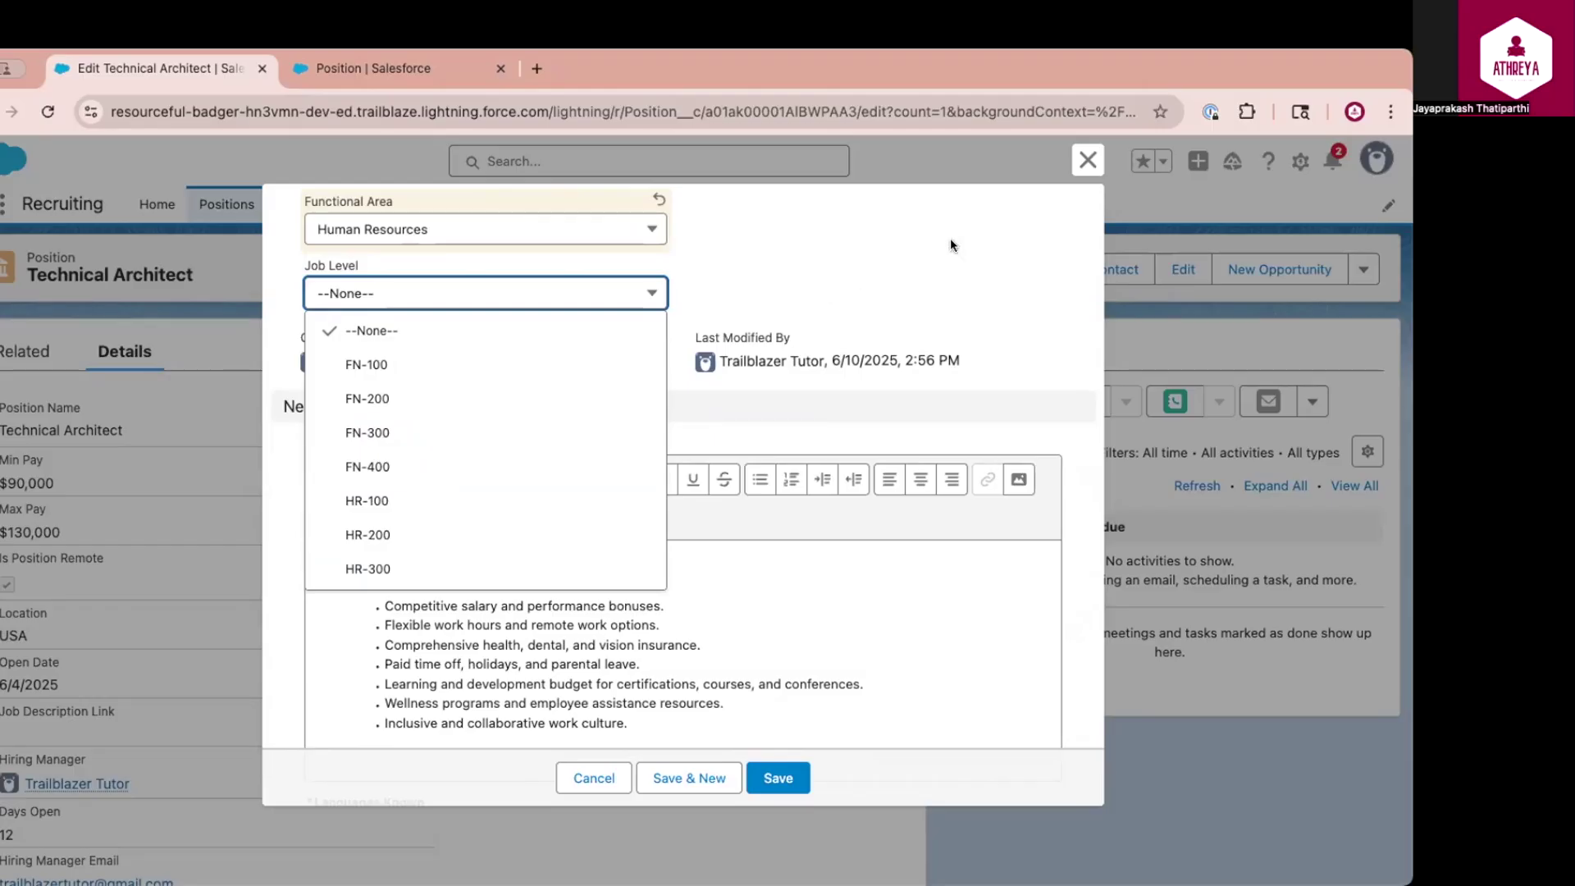
{"action": "left_click", "coordinate": [368, 68]}
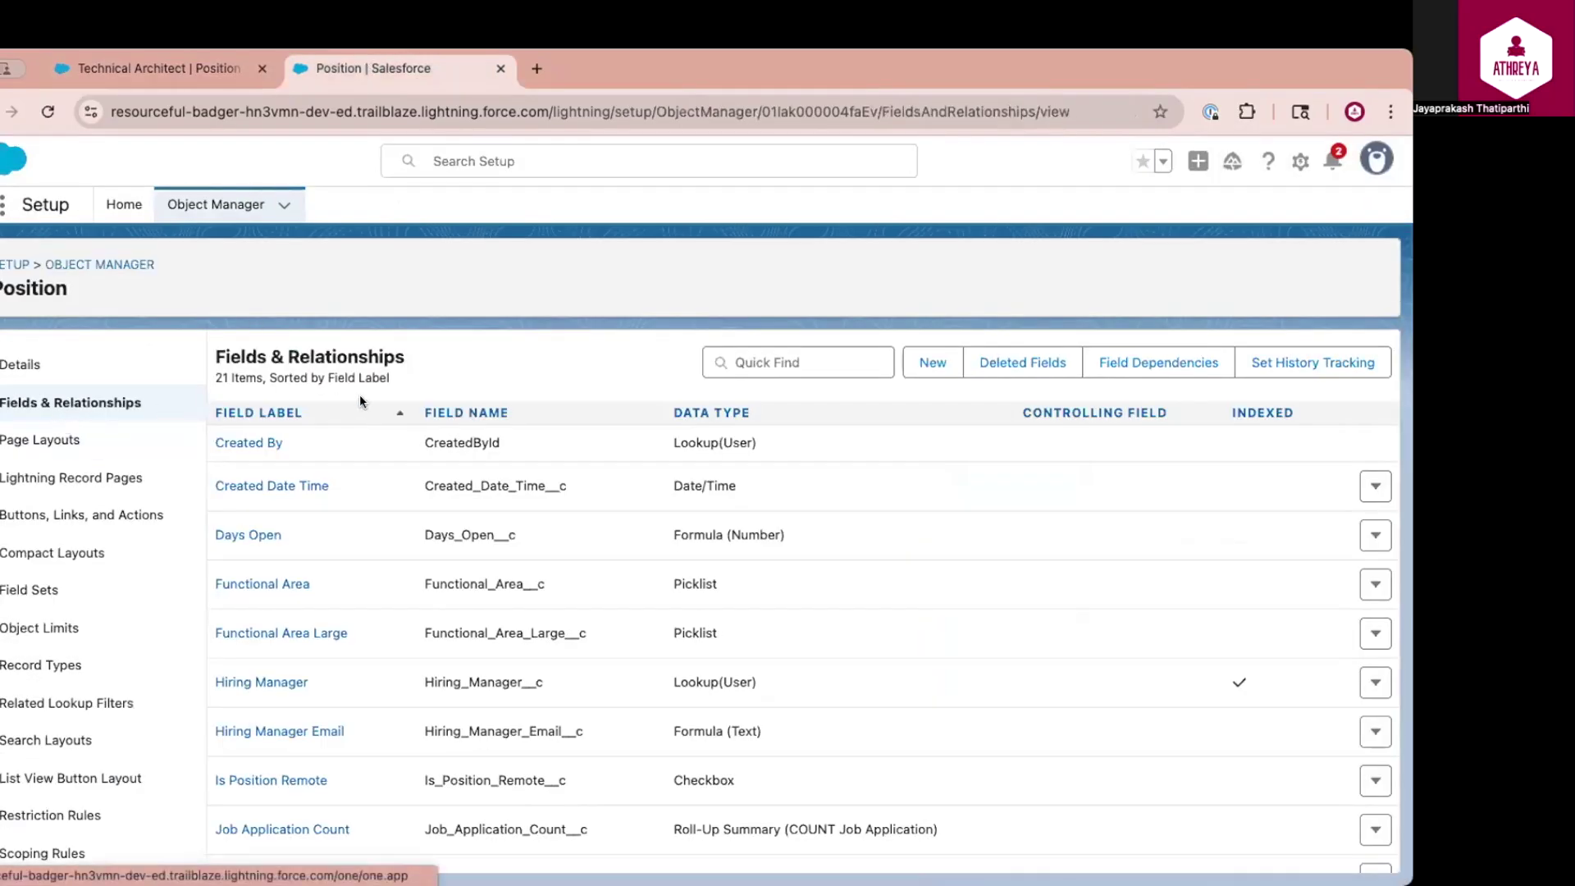
Go to Position's Field Dependencies page and start a new field dependency.
{"action": "left_click", "coordinate": [56, 408]}
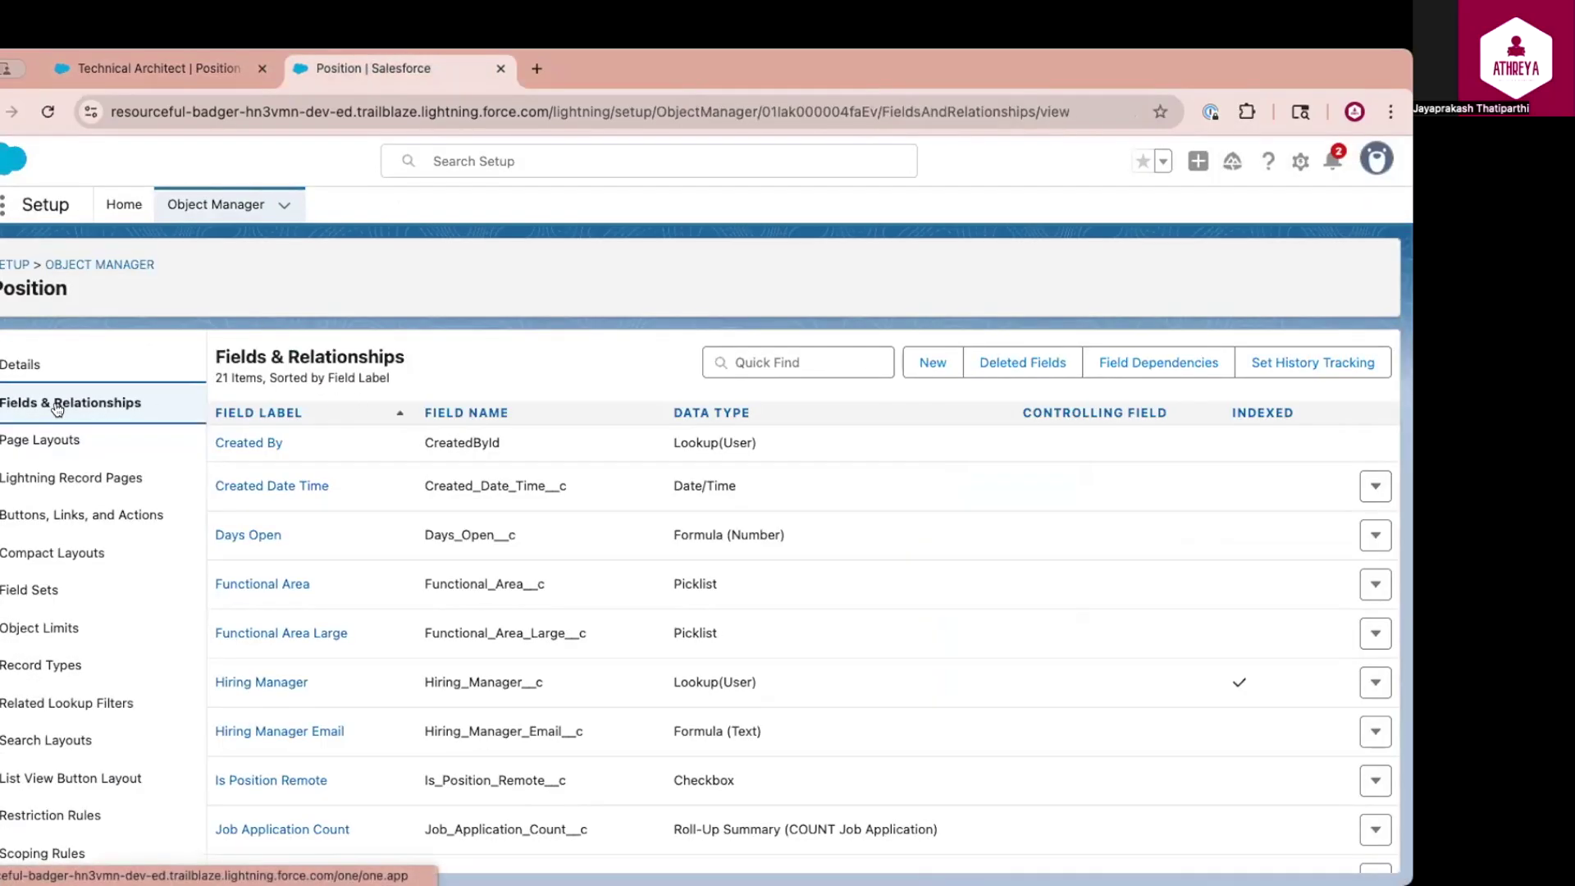
{"action": "left_click", "coordinate": [1144, 361]}
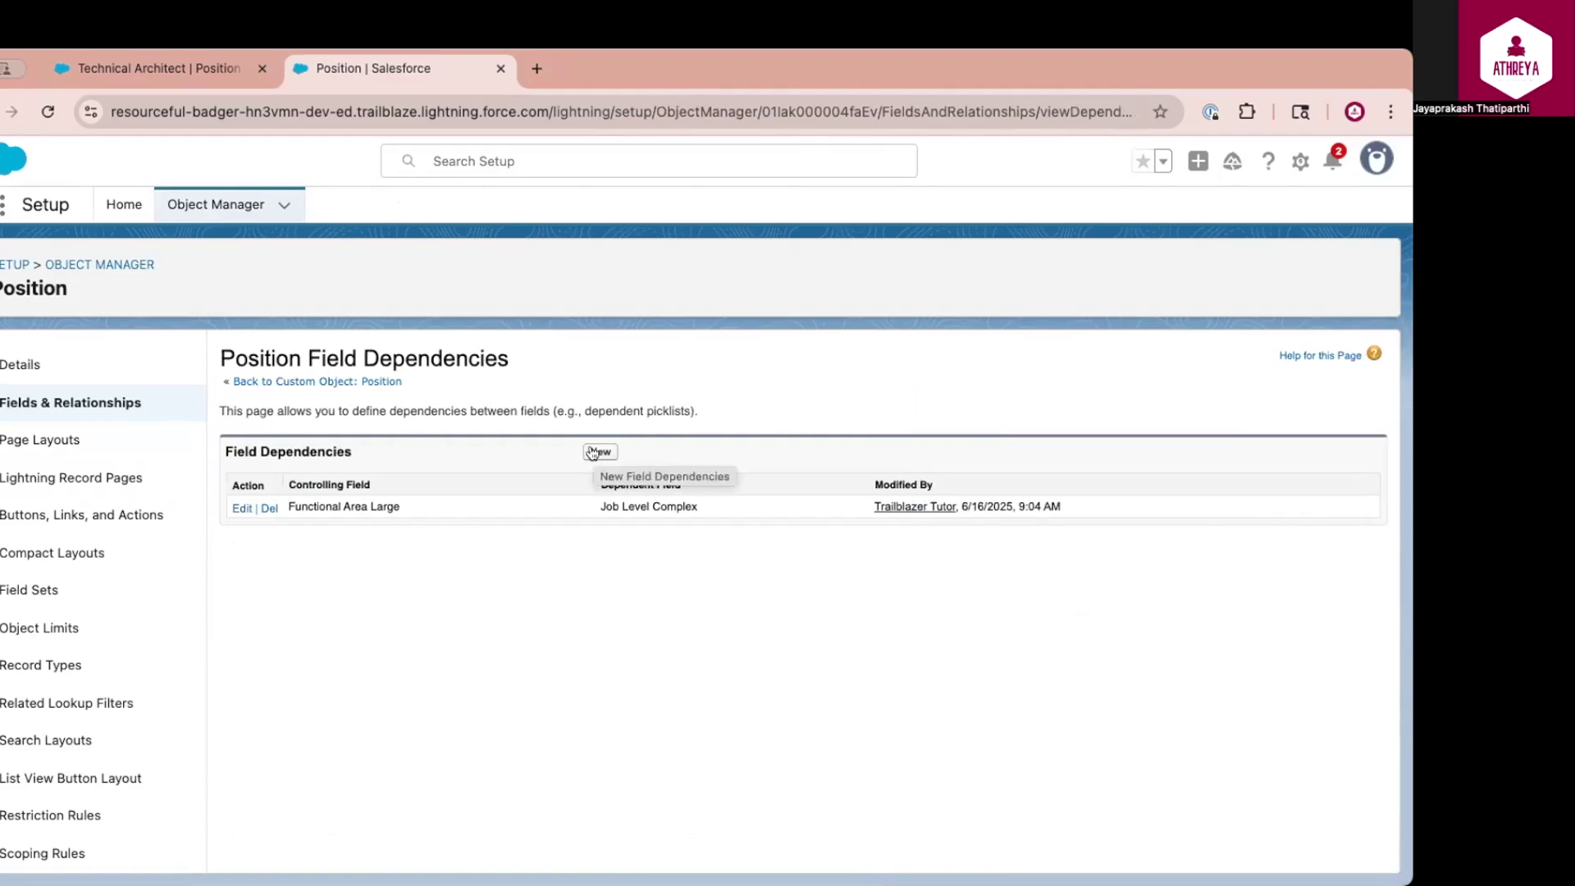
{"action": "left_click", "coordinate": [599, 452]}
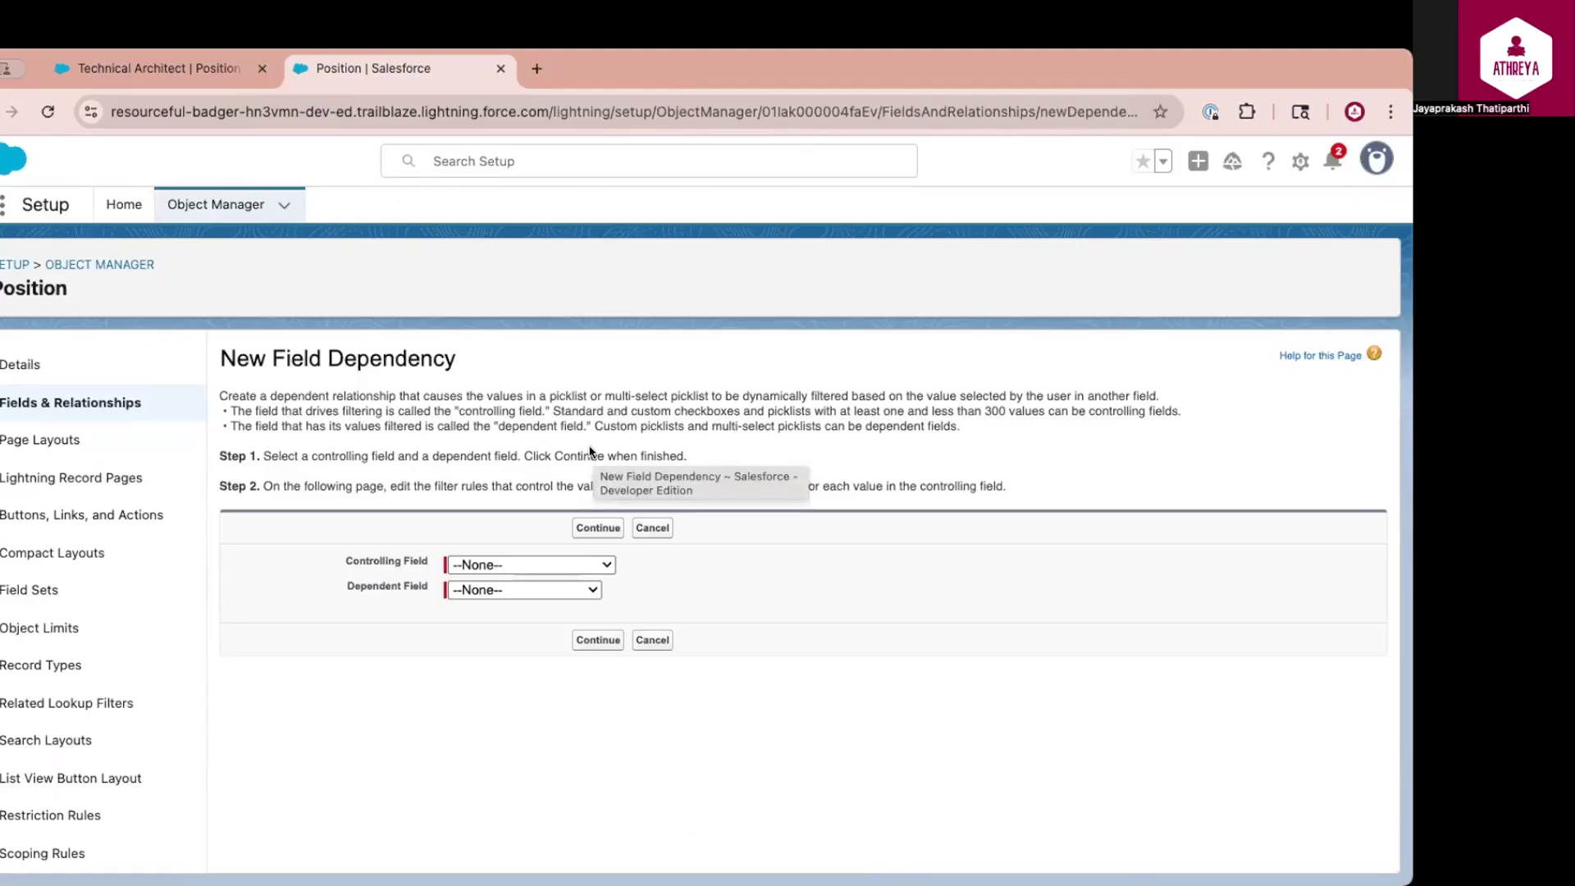
Choose Functional Area as controlling field and Job Level as dependent field, then continue.
{"action": "left_click", "coordinate": [525, 566]}
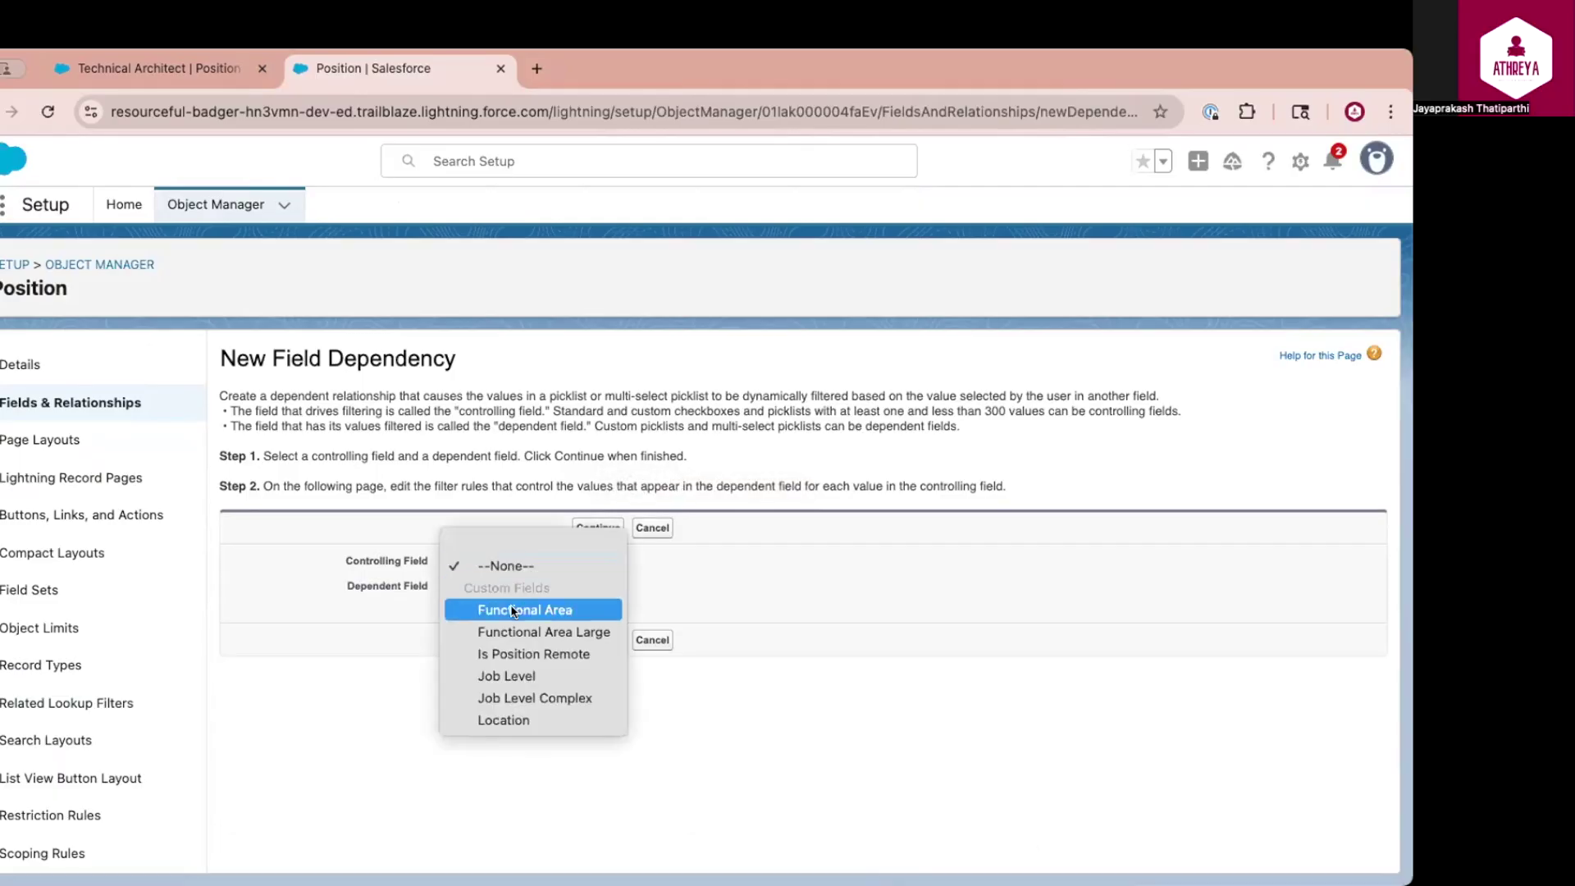
{"action": "left_click", "coordinate": [520, 608]}
{"action": "left_click", "coordinate": [522, 590]}
{"action": "left_click", "coordinate": [520, 655]}
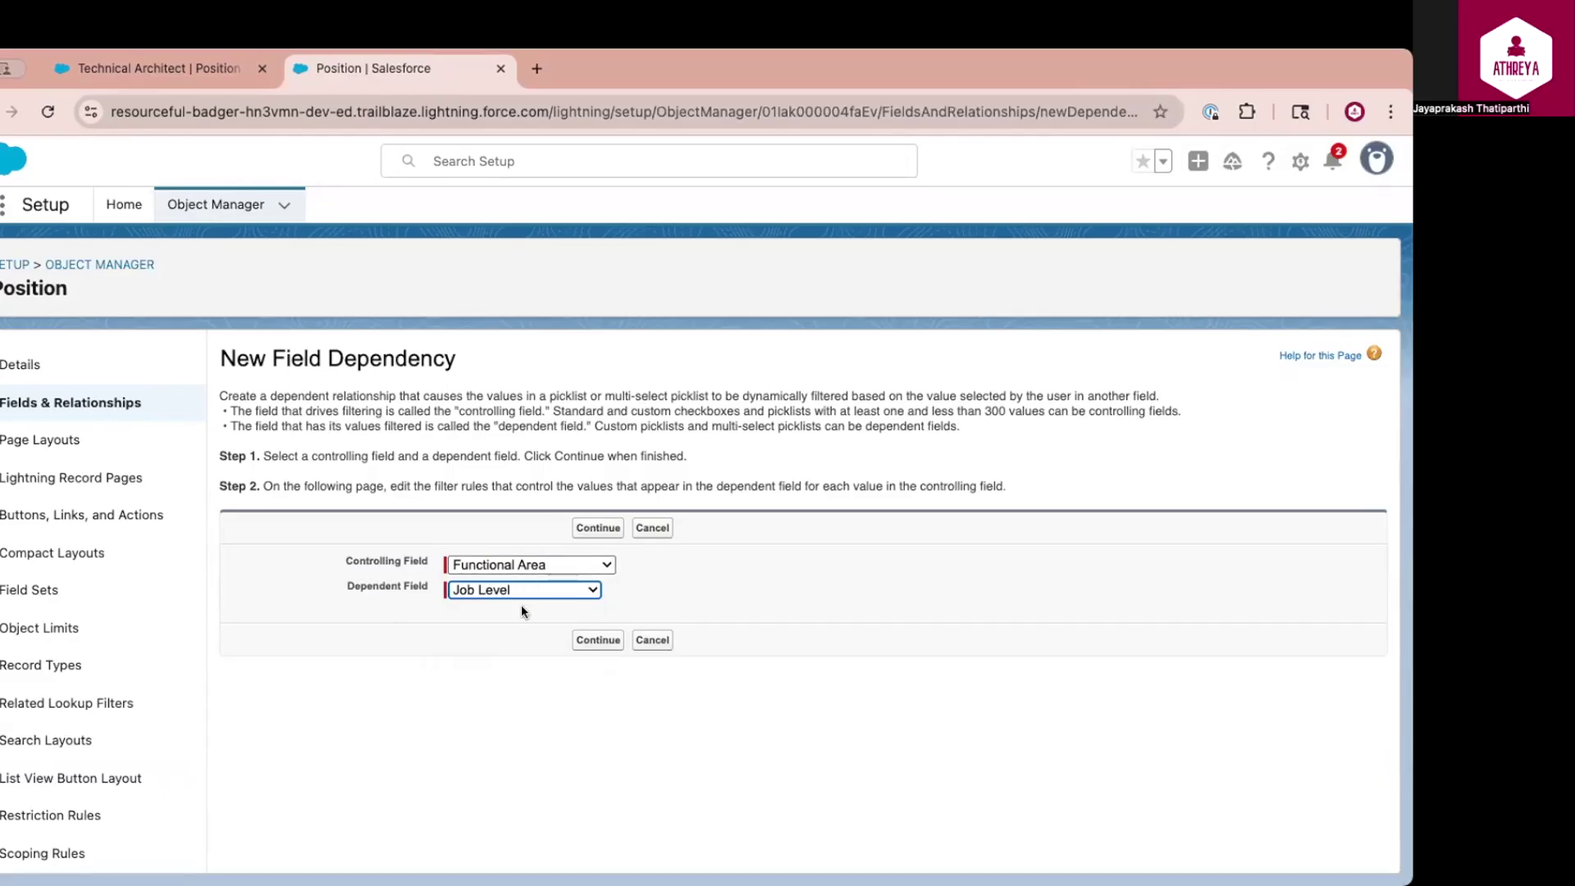
{"action": "left_click", "coordinate": [598, 640]}
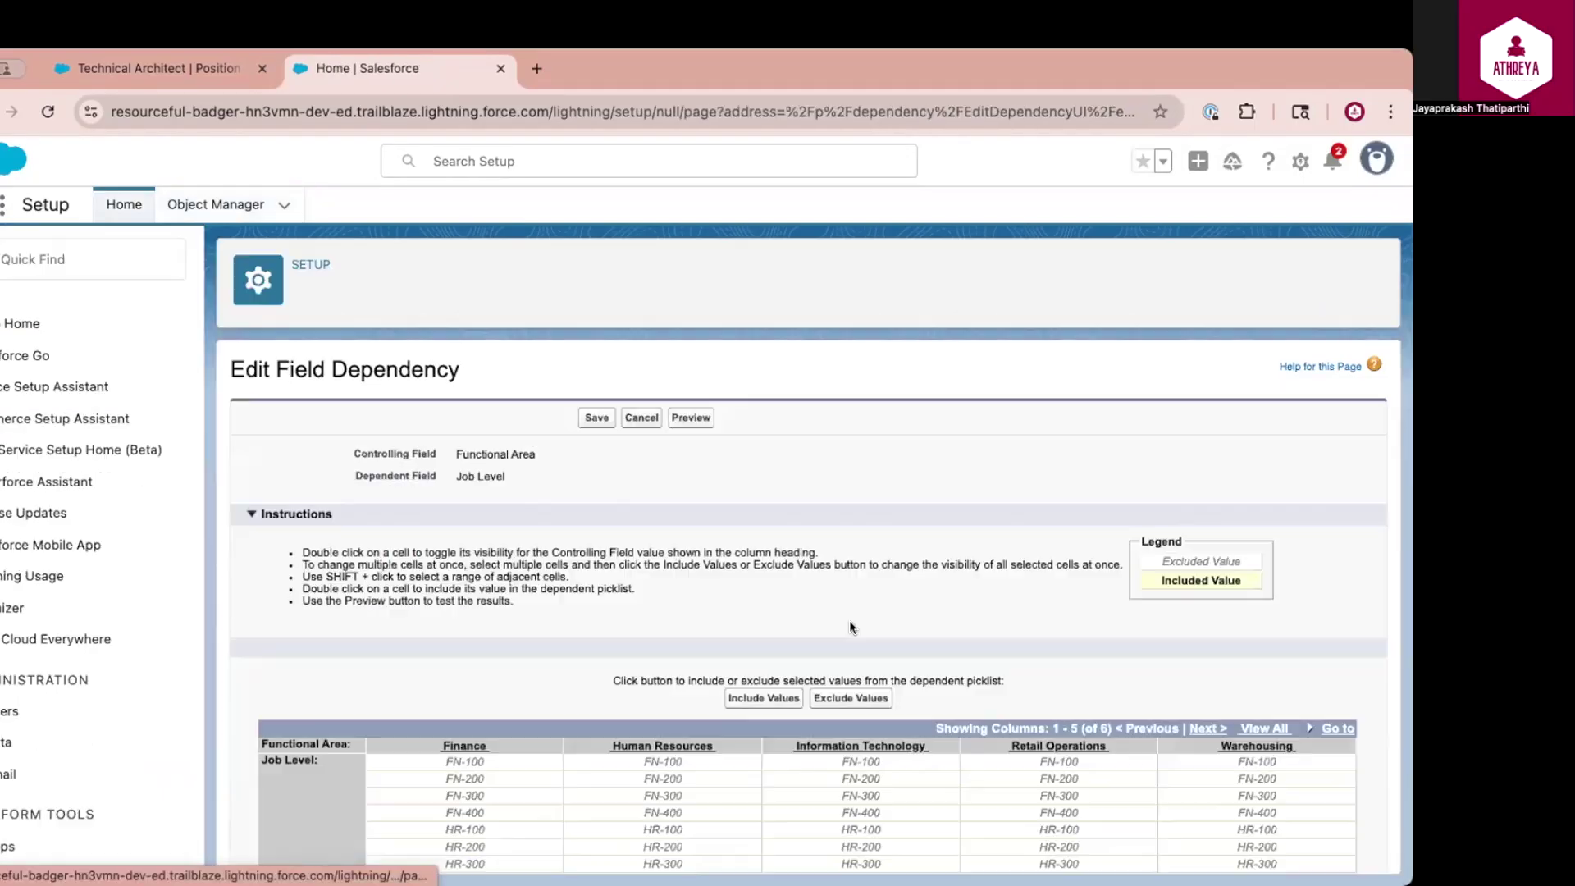
{"action": "scroll", "coordinate": [850, 627], "scroll_direction": "down", "scroll_amount": 3}
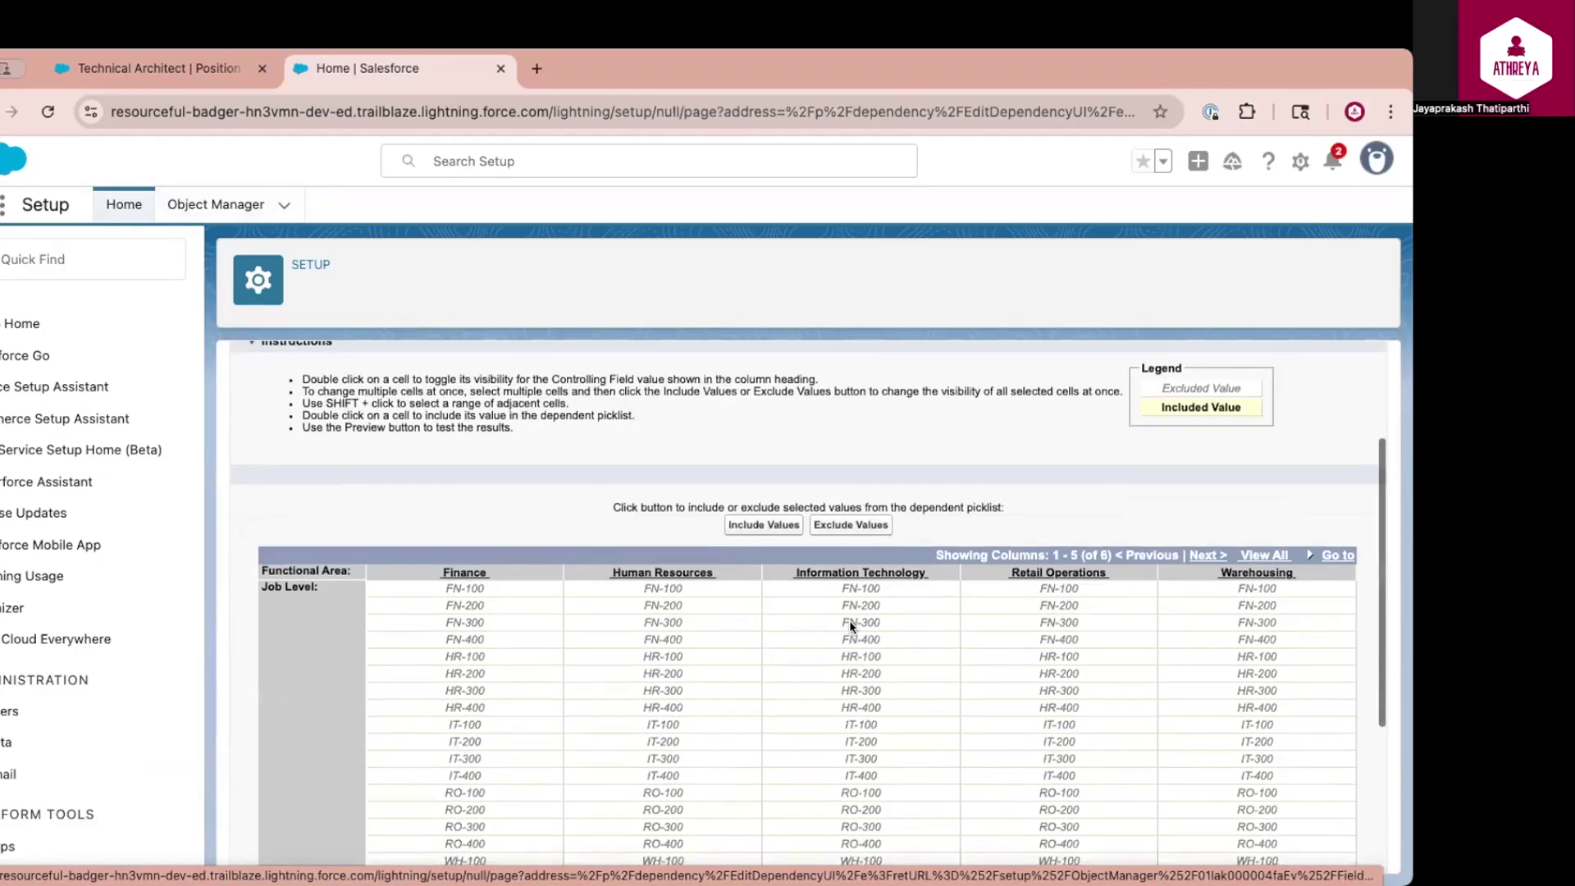
{"action": "scroll", "coordinate": [850, 627], "scroll_direction": "down", "scroll_amount": 1}
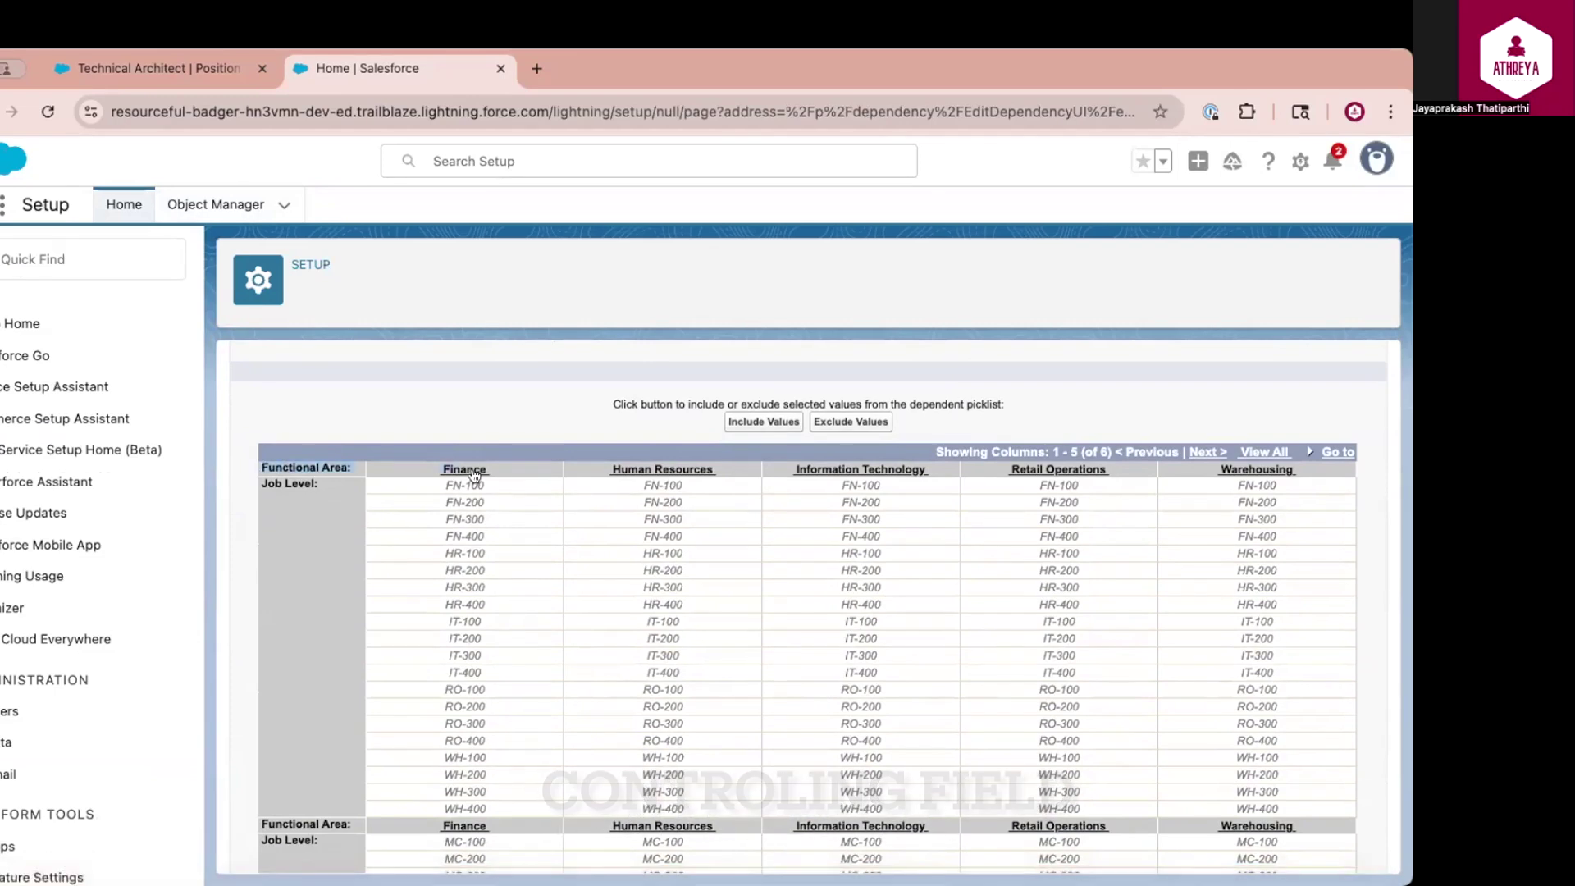
{"action": "left_click", "coordinate": [1315, 472], "text": "shift"}
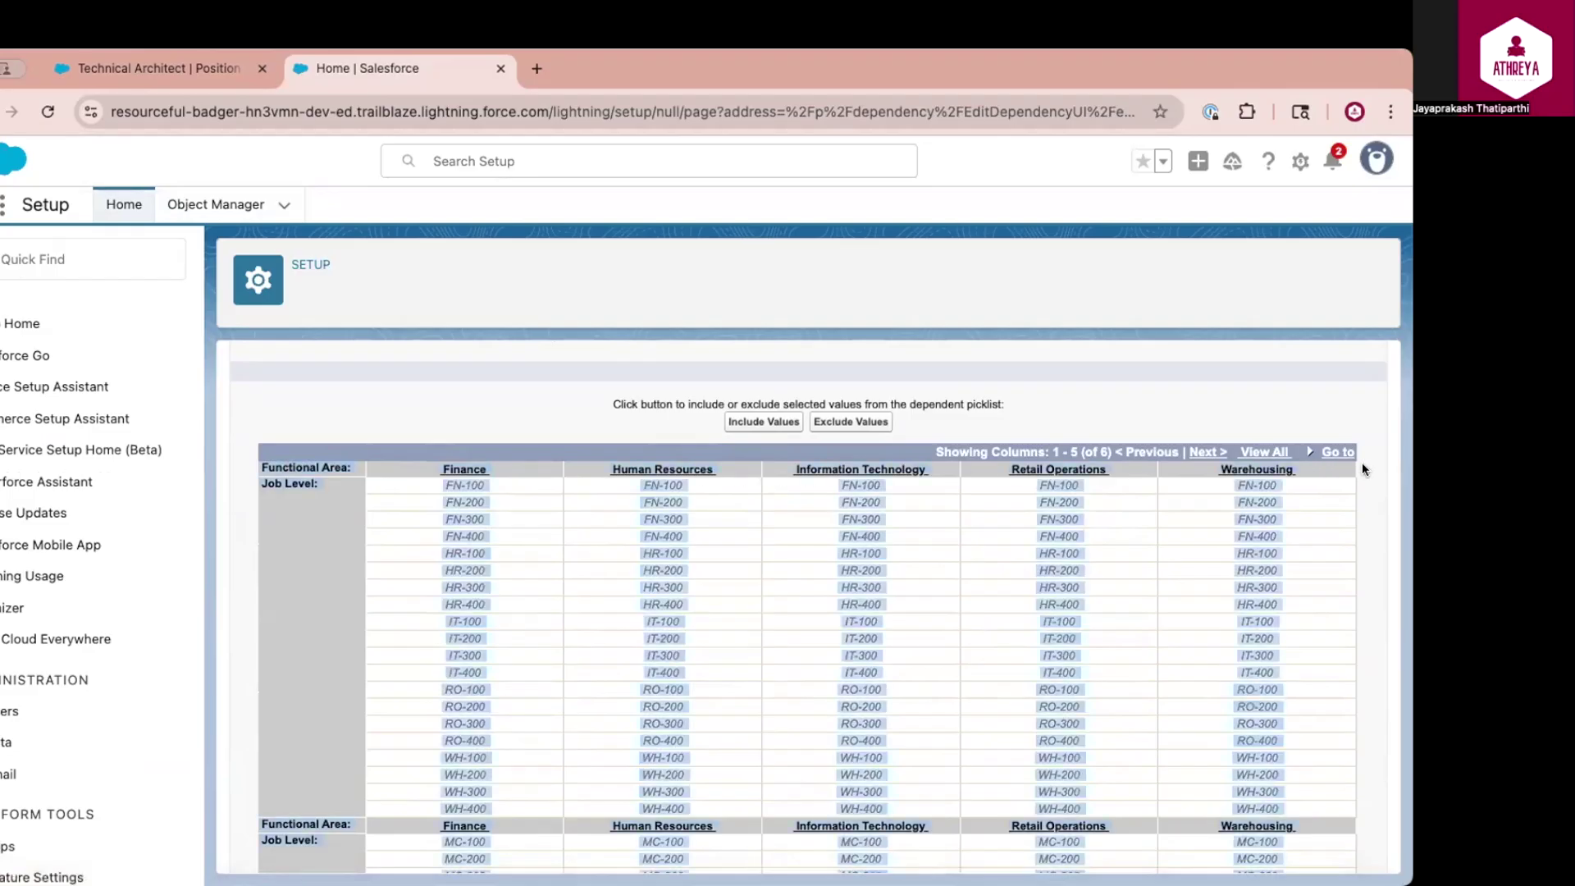
{"action": "left_click", "coordinate": [1356, 381]}
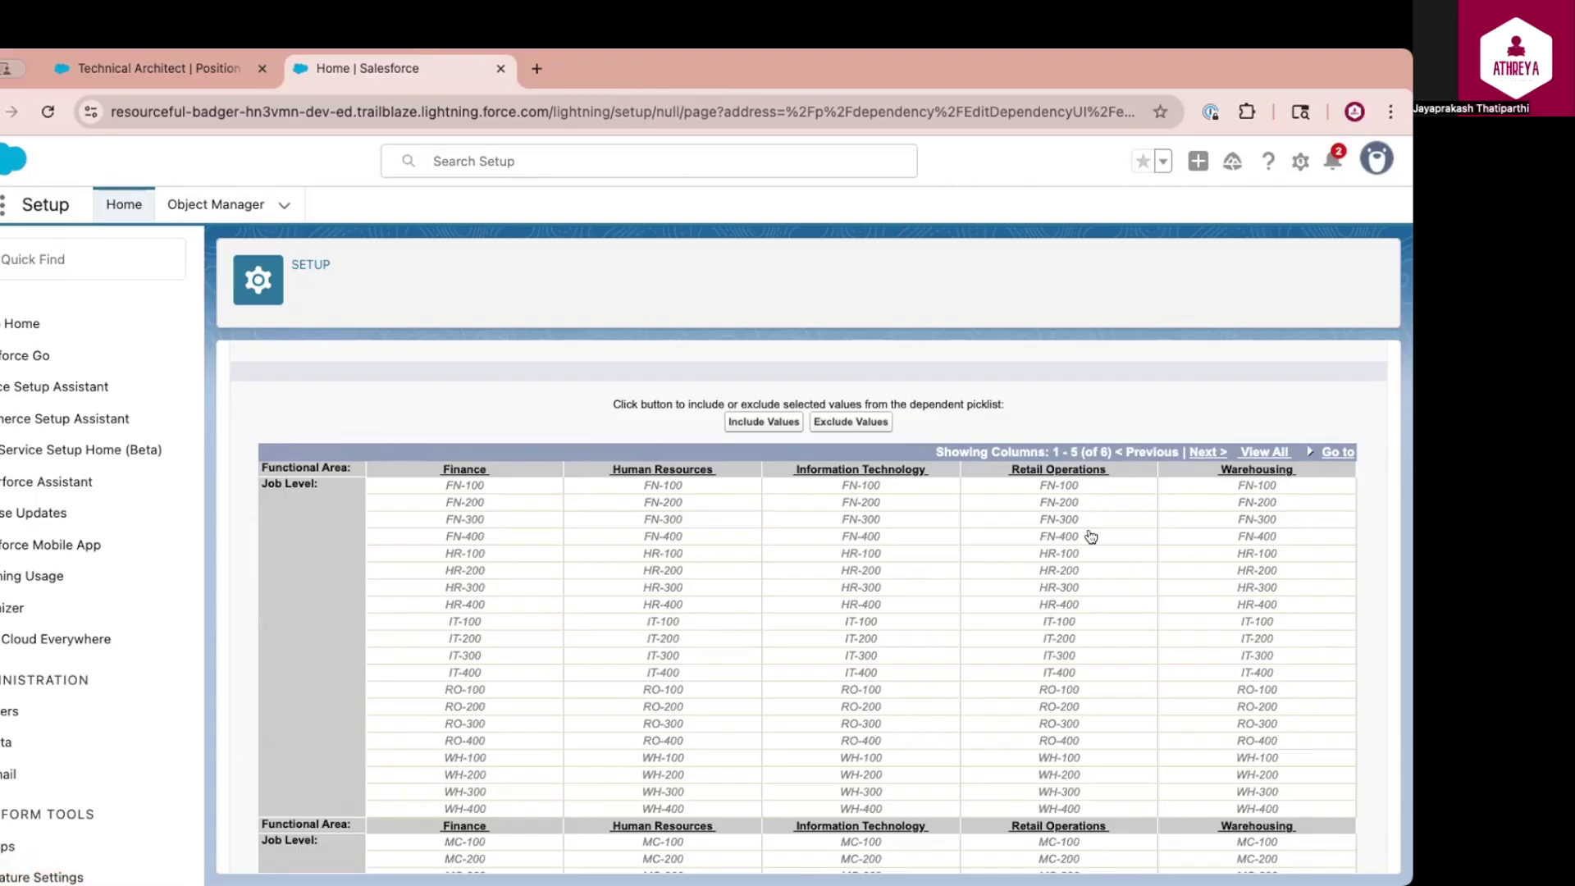
{"action": "left_click", "coordinate": [1199, 454]}
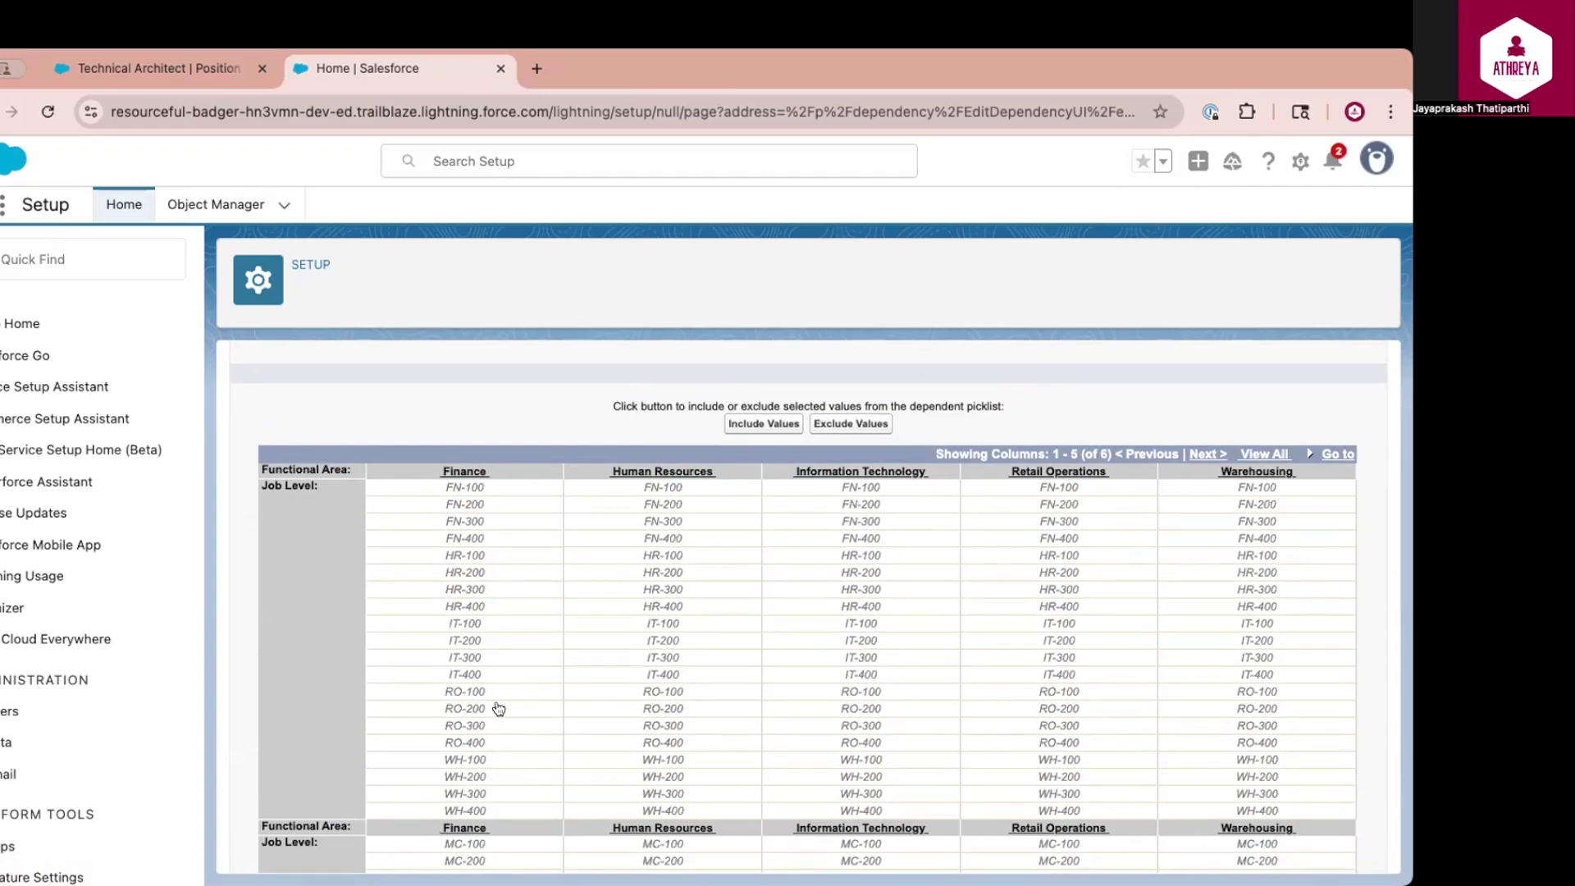
Include FN-100 to FN-400 for Finance and HR-100 to HR-400 for Human Resources.
{"action": "left_click", "coordinate": [468, 487]}
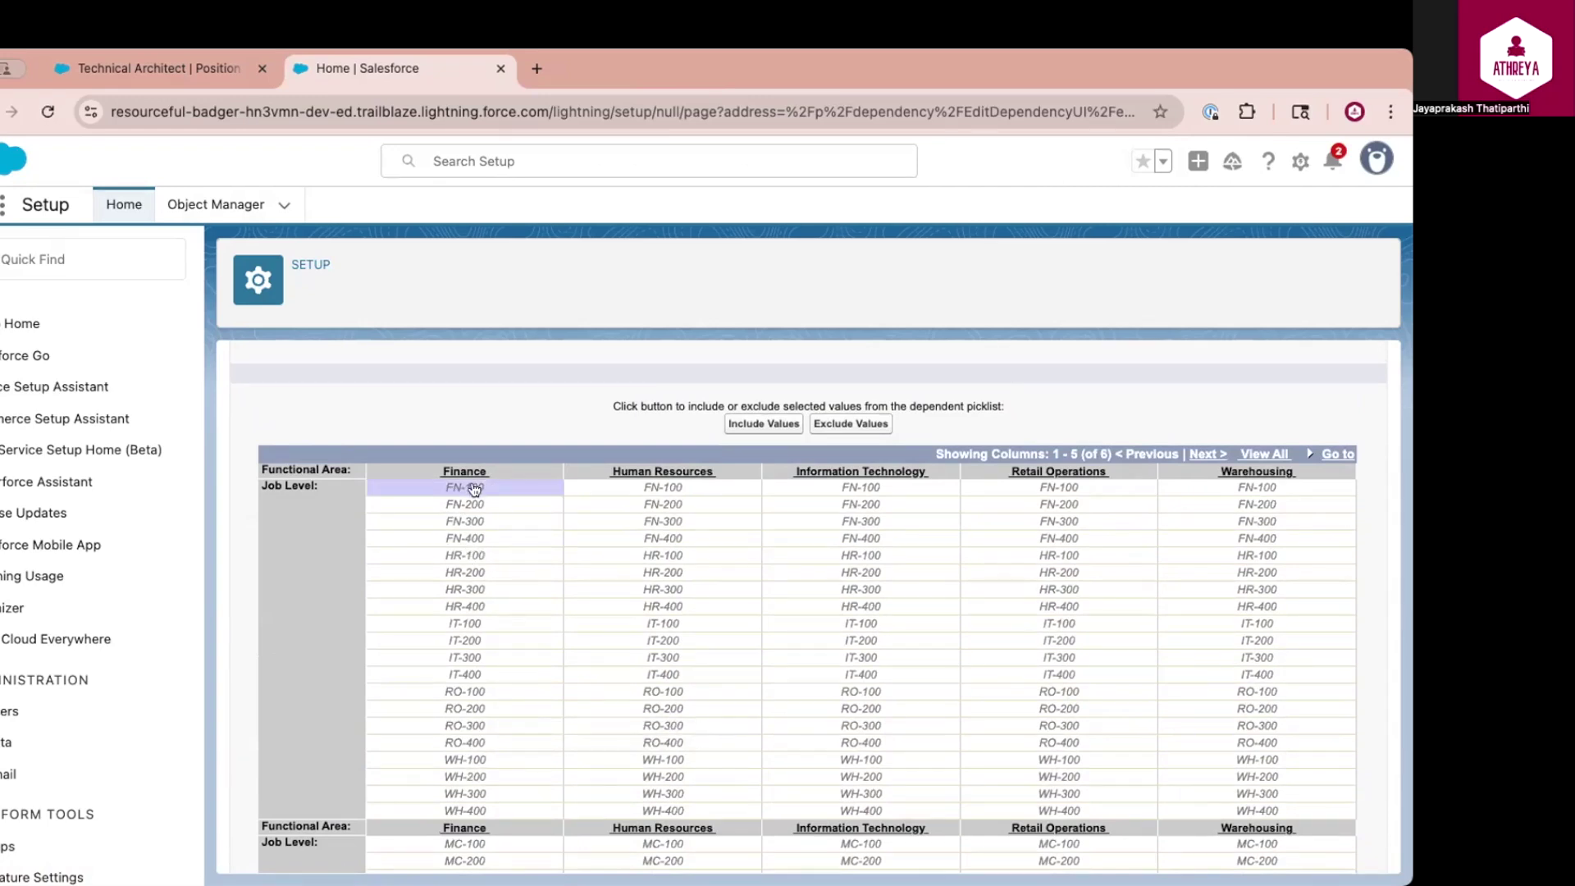
{"action": "left_click", "coordinate": [475, 538], "text": "shift"}
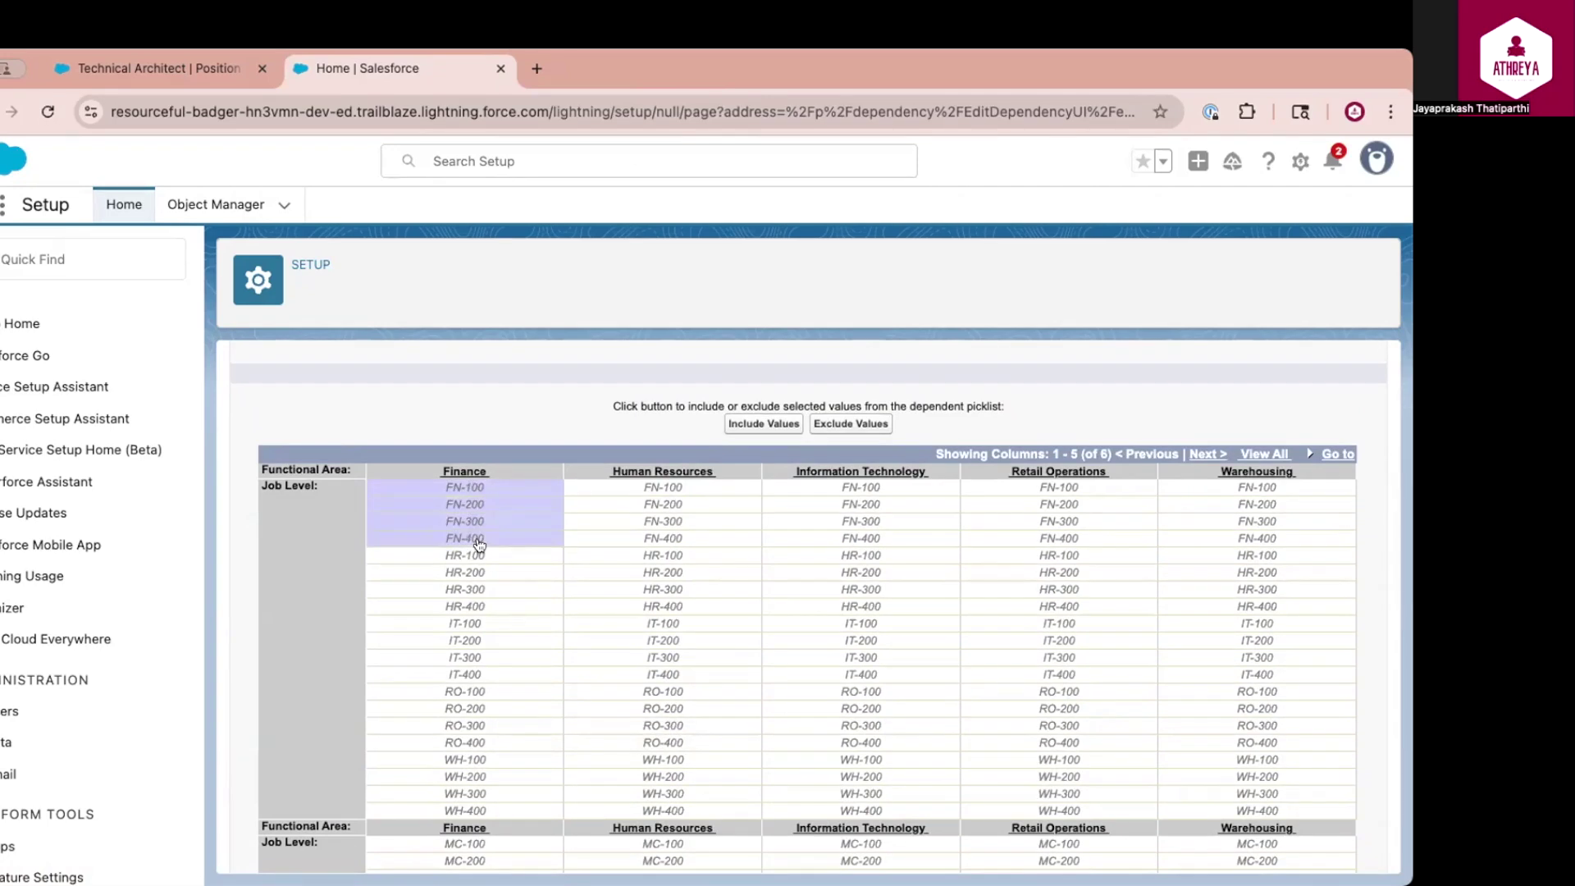
{"action": "left_click", "coordinate": [745, 424]}
{"action": "left_click", "coordinate": [689, 555]}
{"action": "left_click", "coordinate": [696, 607], "text": "shift"}
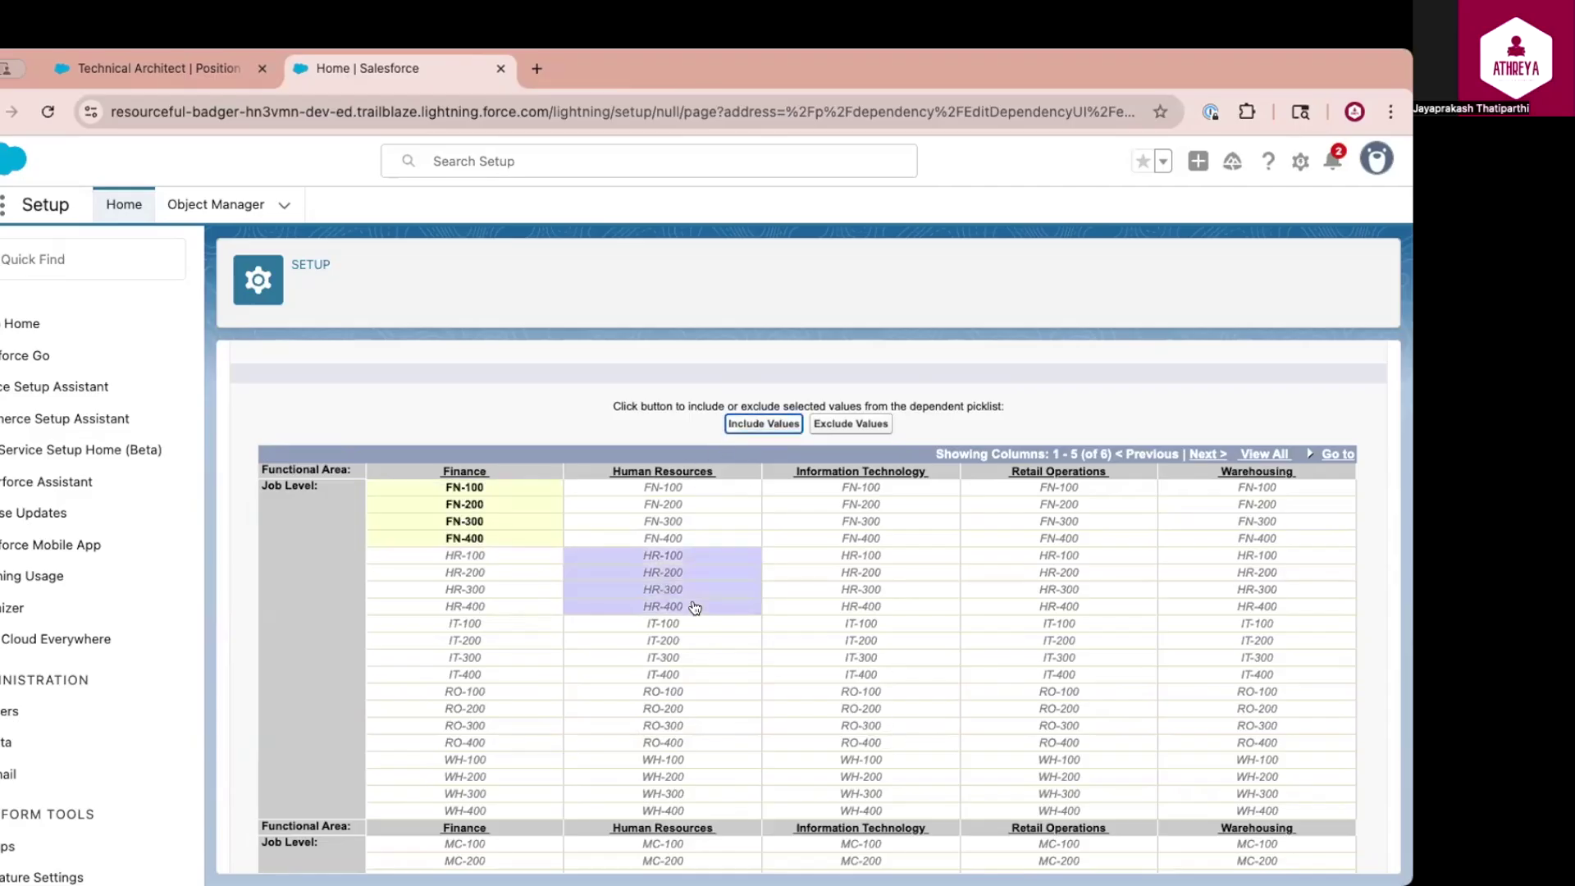
{"action": "left_click", "coordinate": [764, 424]}
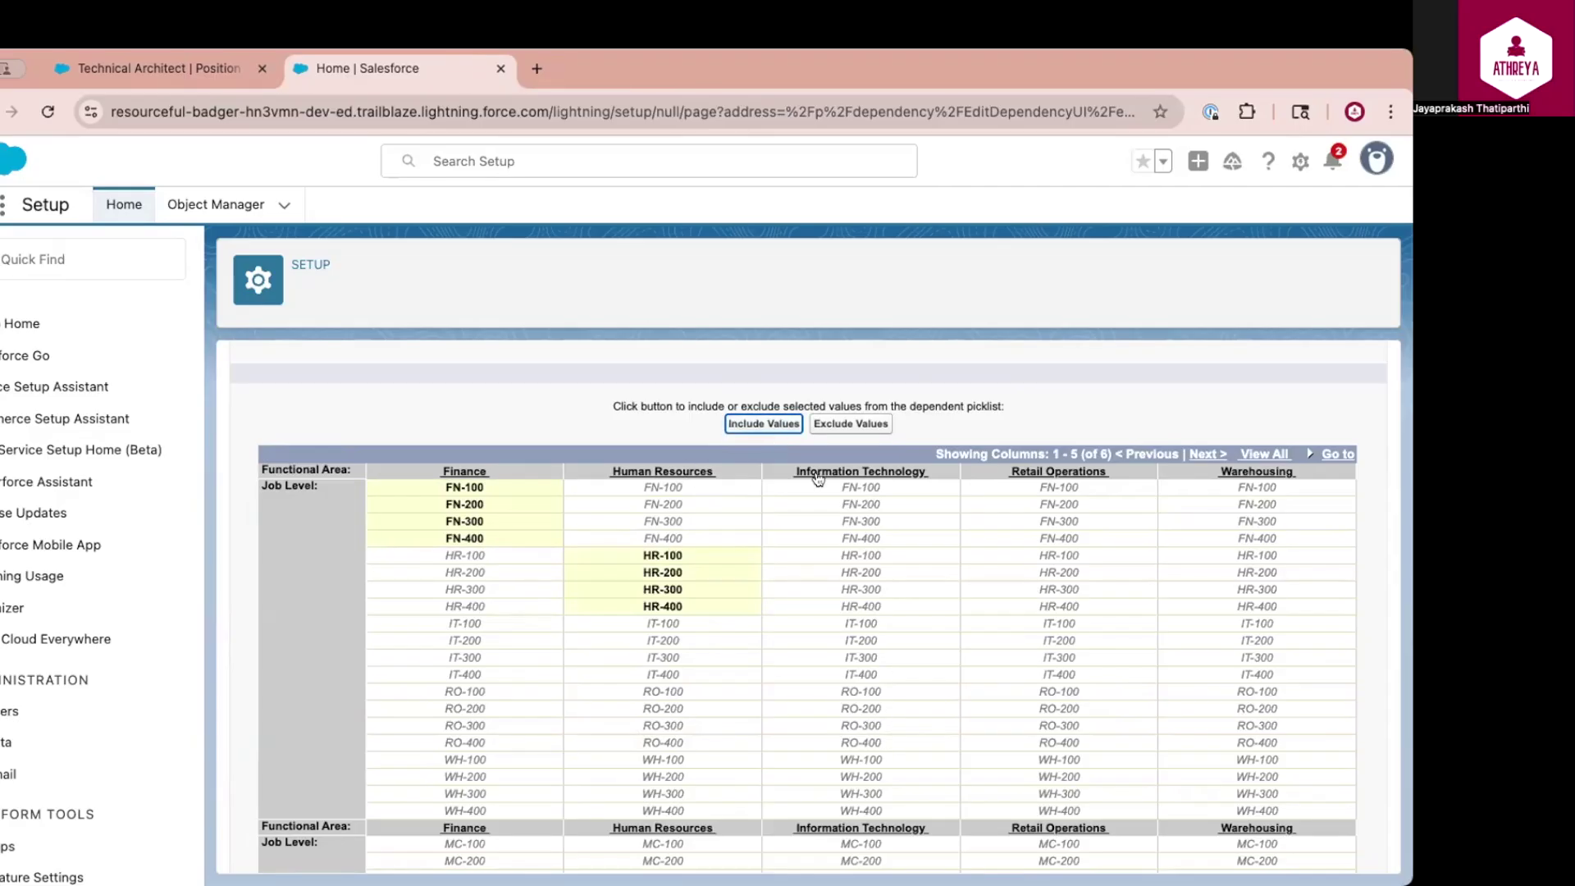
Include IT-100 to IT-400 for Information Technology and RO-100 to RO-400 for Retail Operations.
{"action": "left_click", "coordinate": [858, 625]}
{"action": "left_click", "coordinate": [870, 676], "text": "shift"}
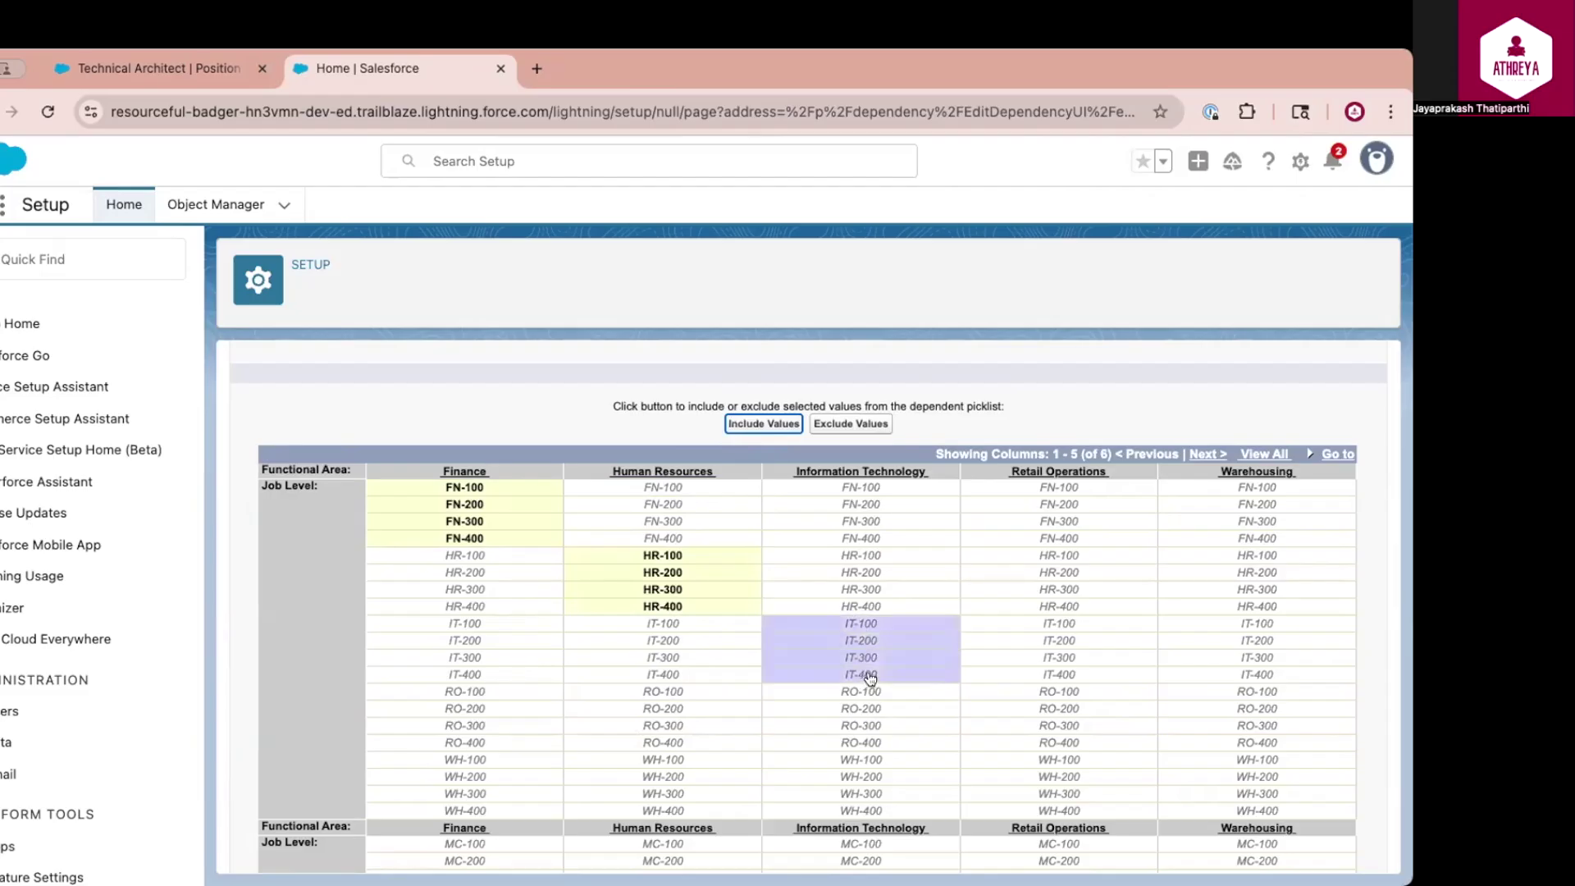
{"action": "left_click", "coordinate": [767, 425]}
{"action": "left_click", "coordinate": [1058, 692]}
{"action": "left_click", "coordinate": [1064, 742], "text": "shift"}
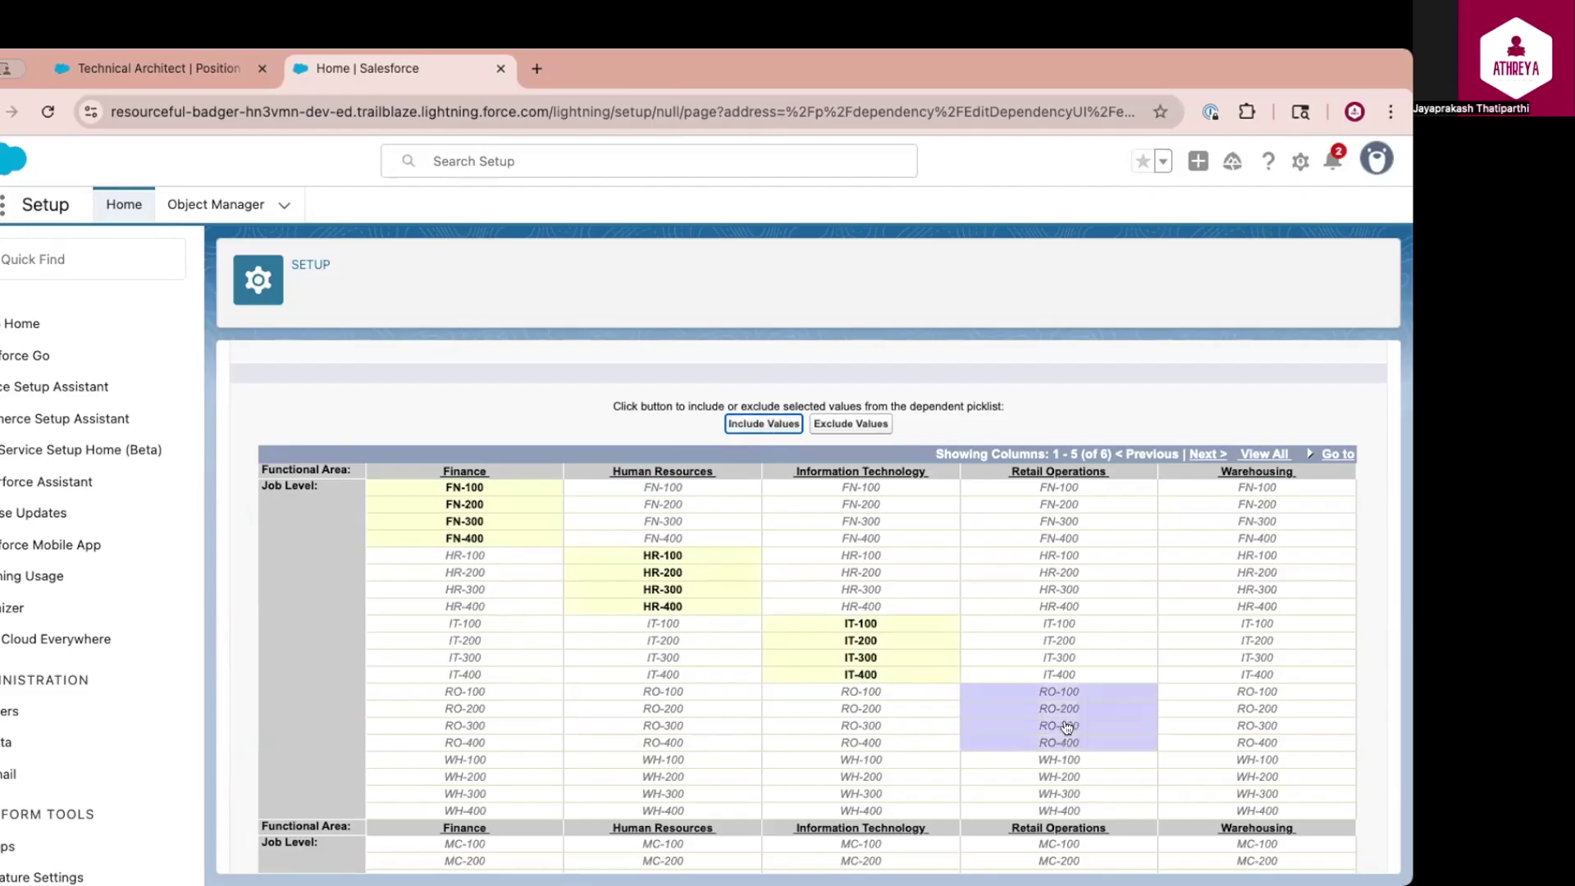
{"action": "left_click", "coordinate": [773, 424]}
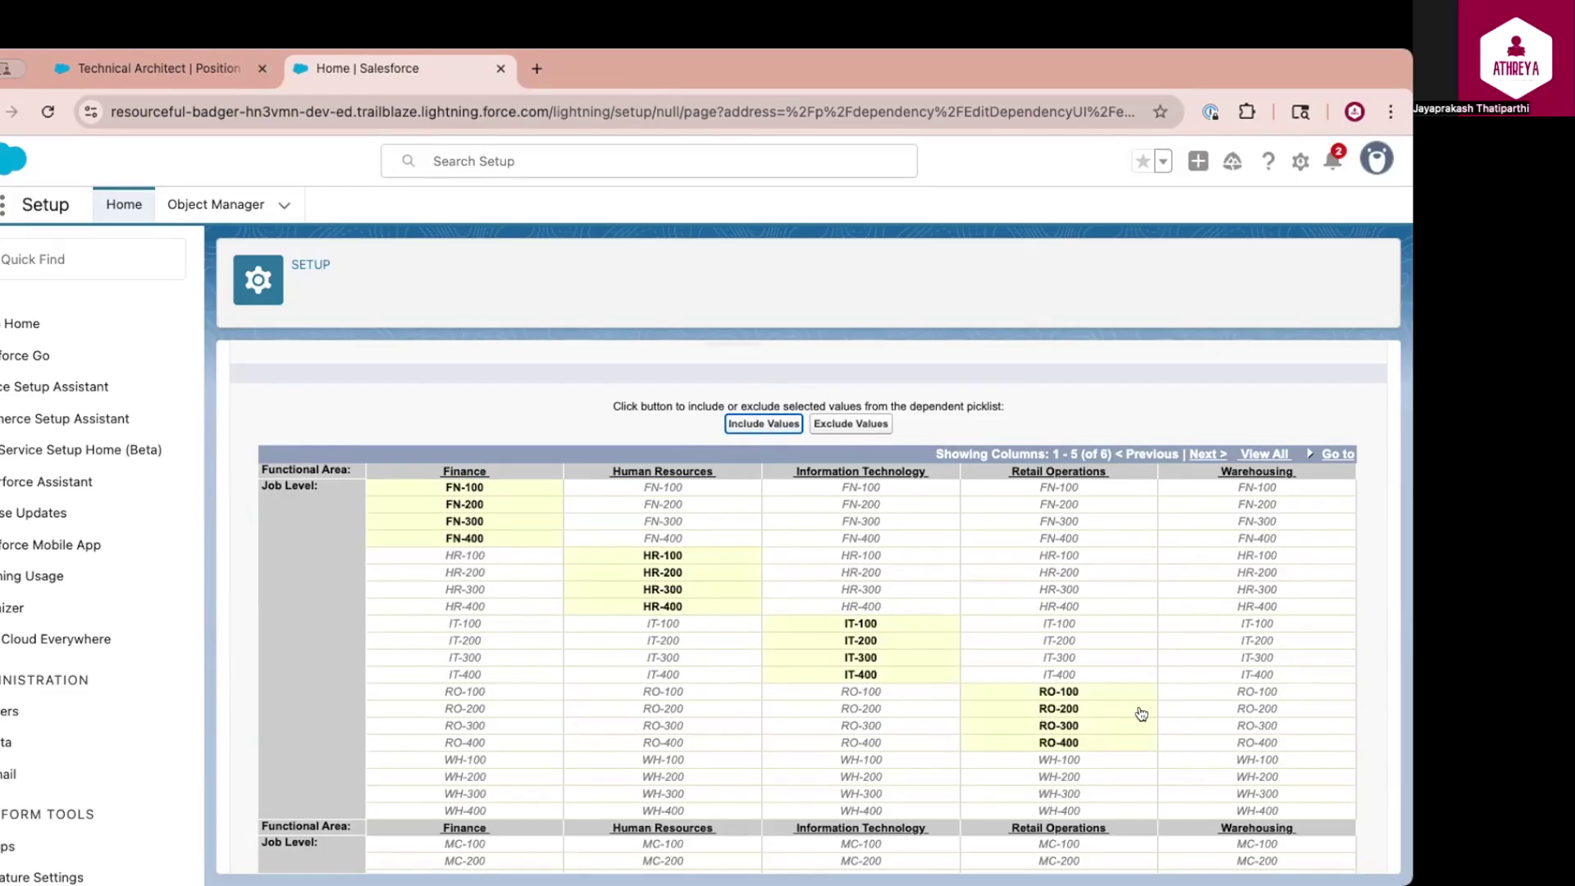
Include WH-100 to WH-400 for Warehousing.
{"action": "scroll", "coordinate": [1149, 716], "scroll_direction": "down", "scroll_amount": 1}
{"action": "left_click", "coordinate": [1257, 711]}
{"action": "left_click", "coordinate": [1271, 762], "text": "shift"}
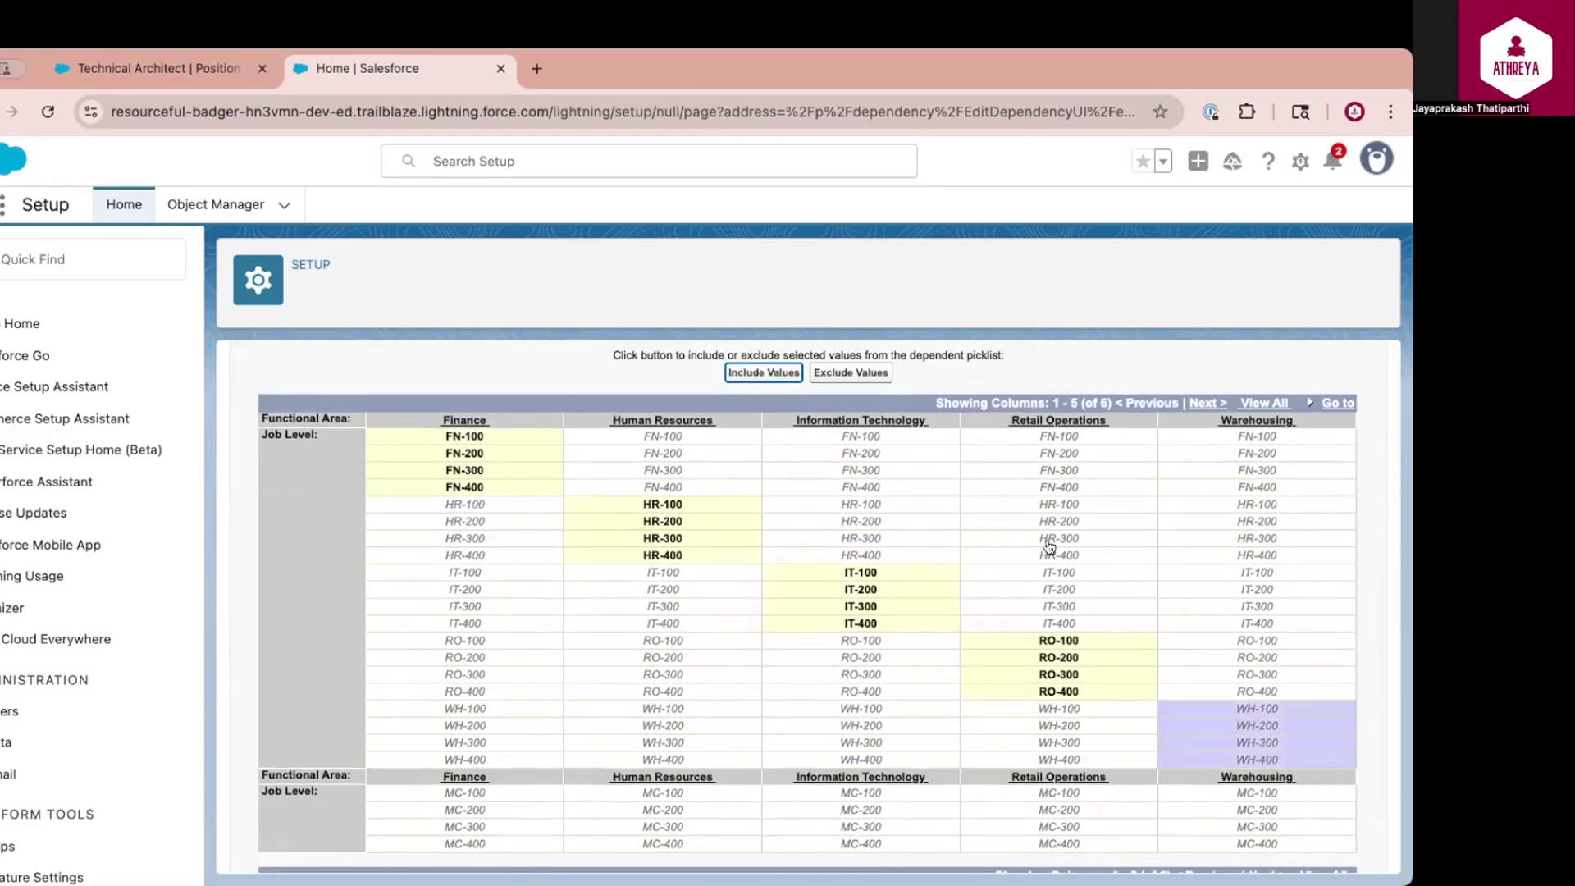
{"action": "left_click", "coordinate": [763, 373]}
{"action": "scroll", "coordinate": [1012, 580], "scroll_direction": "down", "scroll_amount": 2}
{"action": "scroll", "coordinate": [1012, 580], "scroll_direction": "up", "scroll_amount": 3}
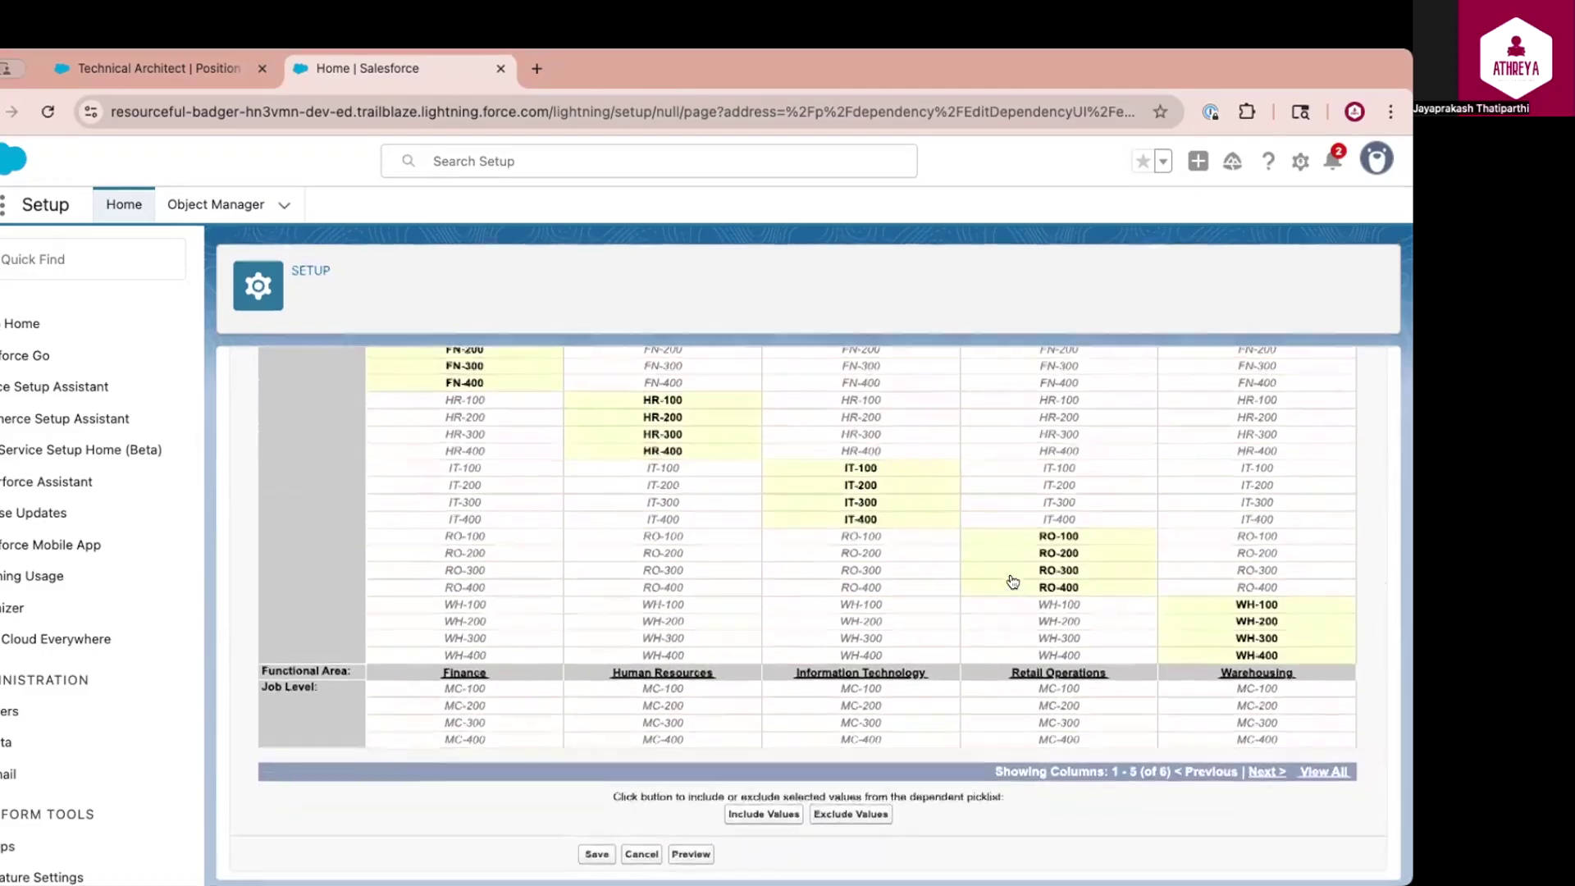
{"action": "scroll", "coordinate": [1094, 607], "scroll_direction": "up", "scroll_amount": 3}
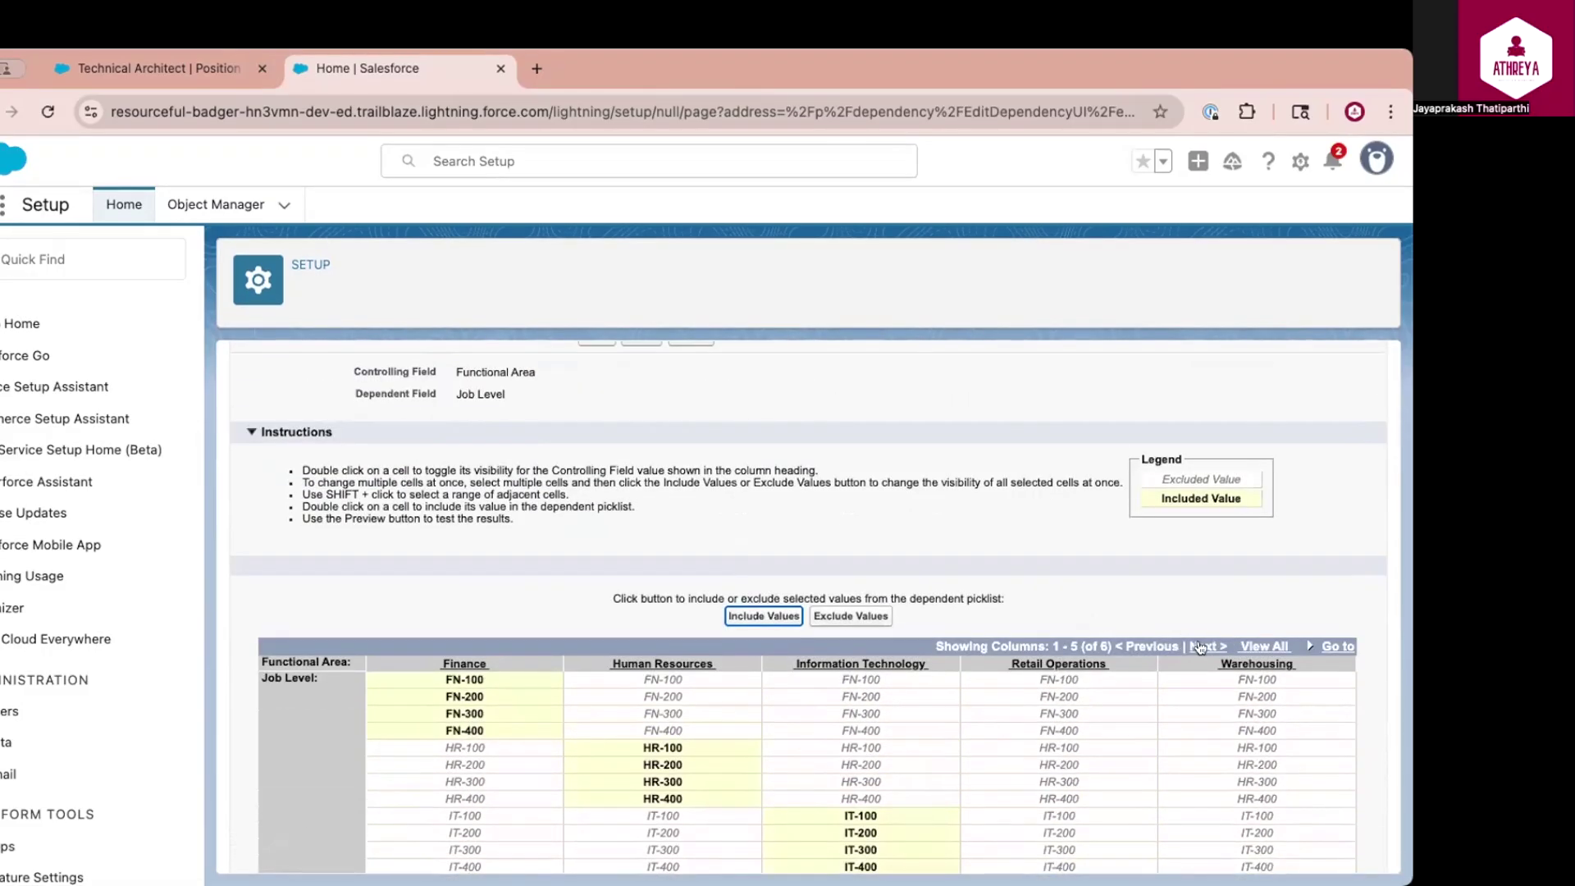
{"action": "left_click", "coordinate": [1202, 646]}
Include MC-100 through MC-400 for Miscellaneous and save the field dependency.
{"action": "scroll", "coordinate": [1011, 738], "scroll_direction": "down", "scroll_amount": 5}
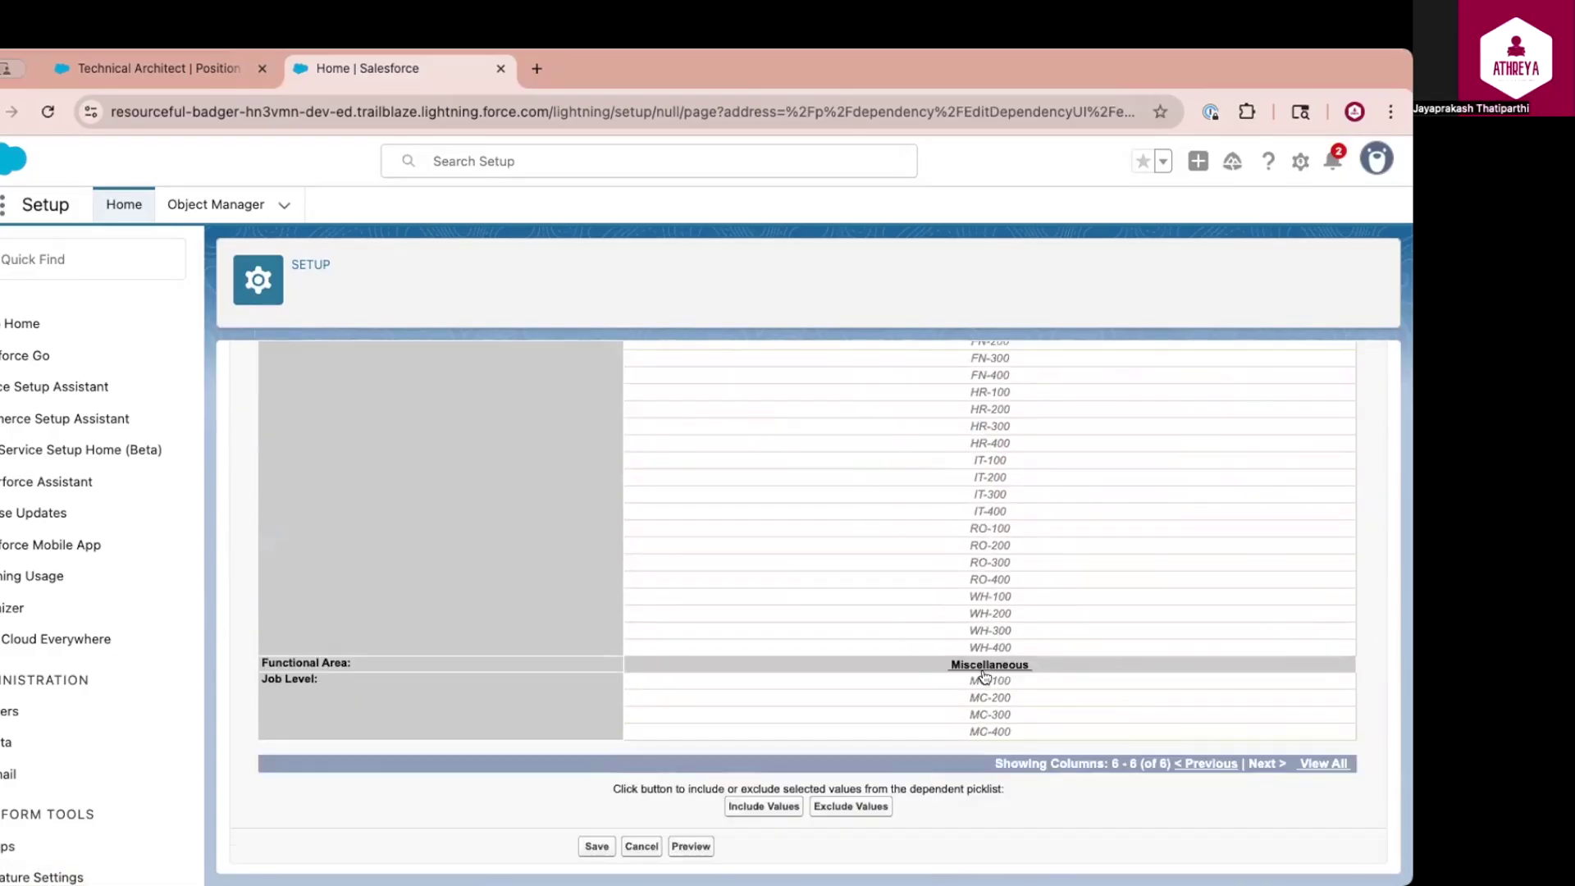
{"action": "left_click", "coordinate": [987, 680]}
{"action": "left_click", "coordinate": [996, 731], "text": "shift"}
{"action": "scroll", "coordinate": [997, 731], "scroll_direction": "up", "scroll_amount": 7}
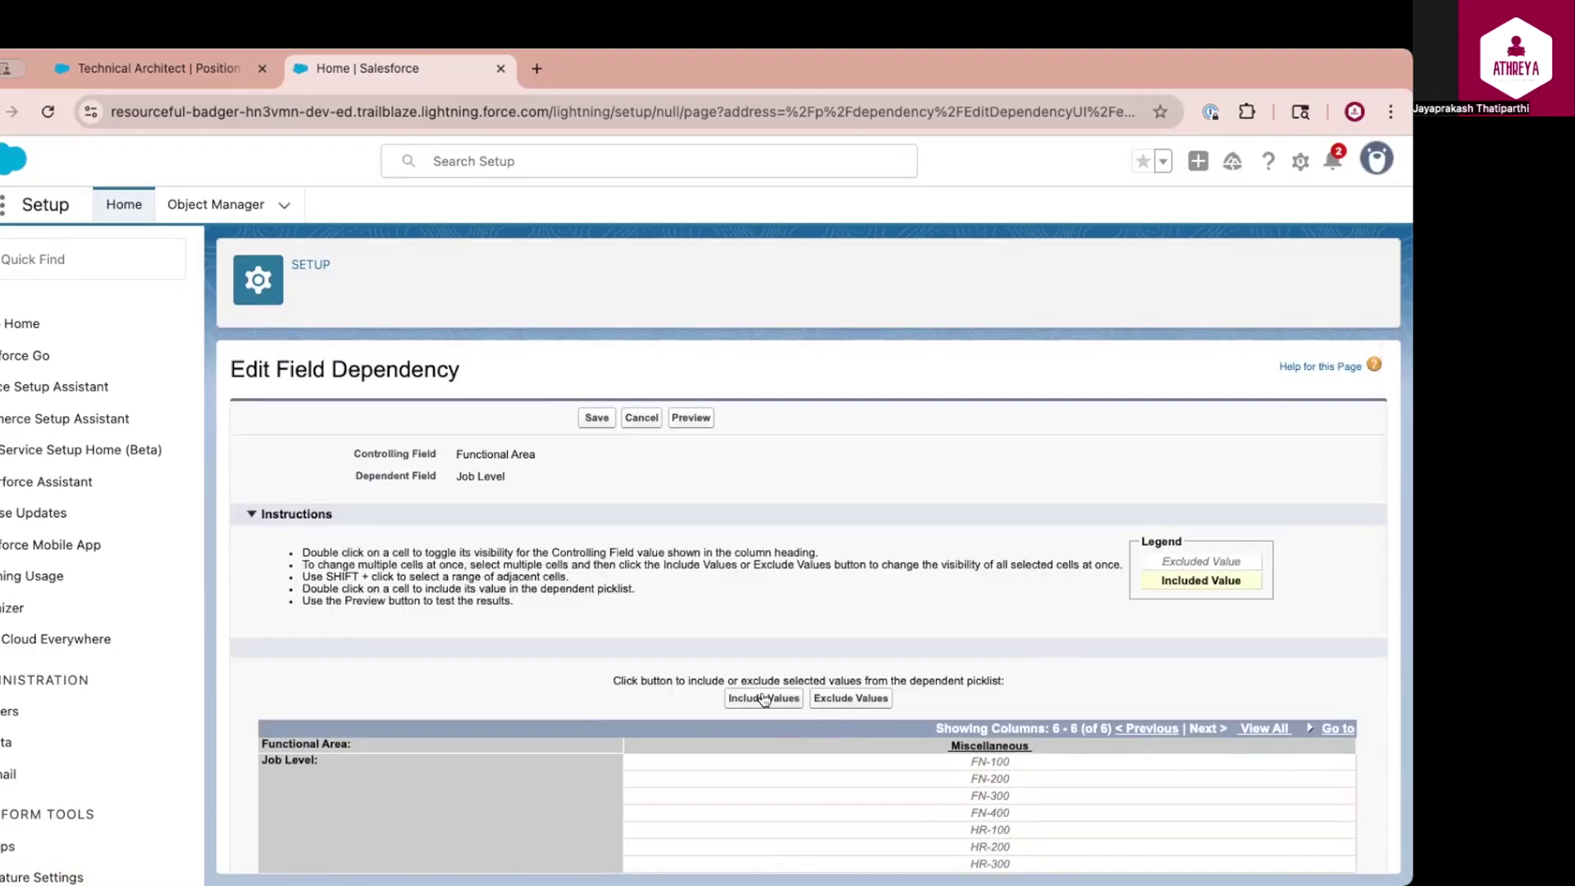
{"action": "scroll", "coordinate": [955, 686], "scroll_direction": "down", "scroll_amount": 4}
{"action": "scroll", "coordinate": [955, 685], "scroll_direction": "down", "scroll_amount": 4}
{"action": "left_click", "coordinate": [763, 813]}
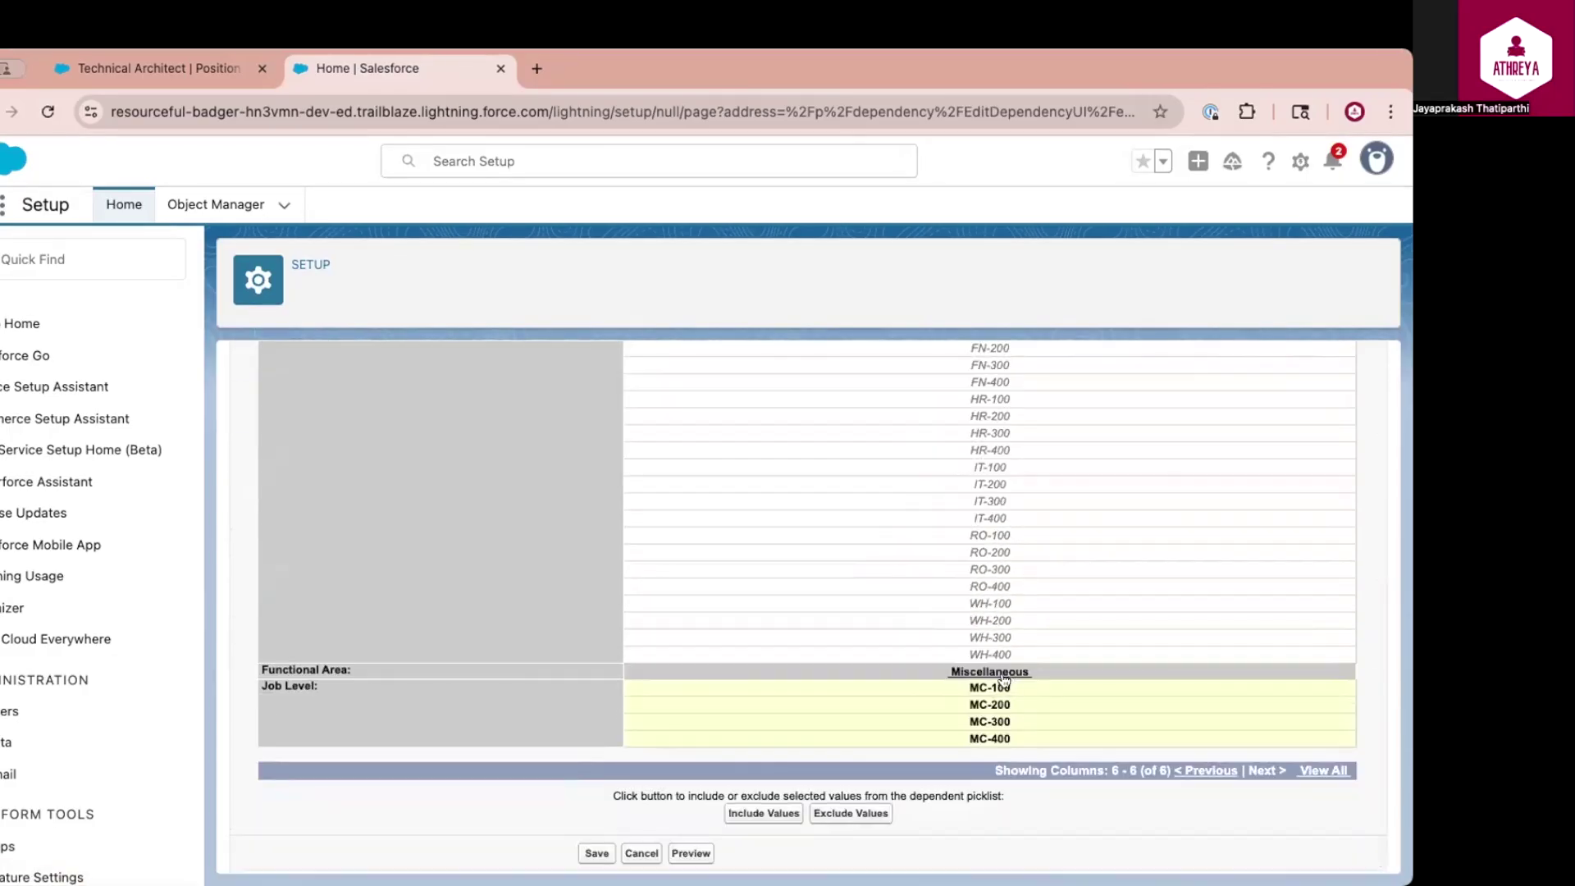
{"action": "left_click", "coordinate": [595, 854]}
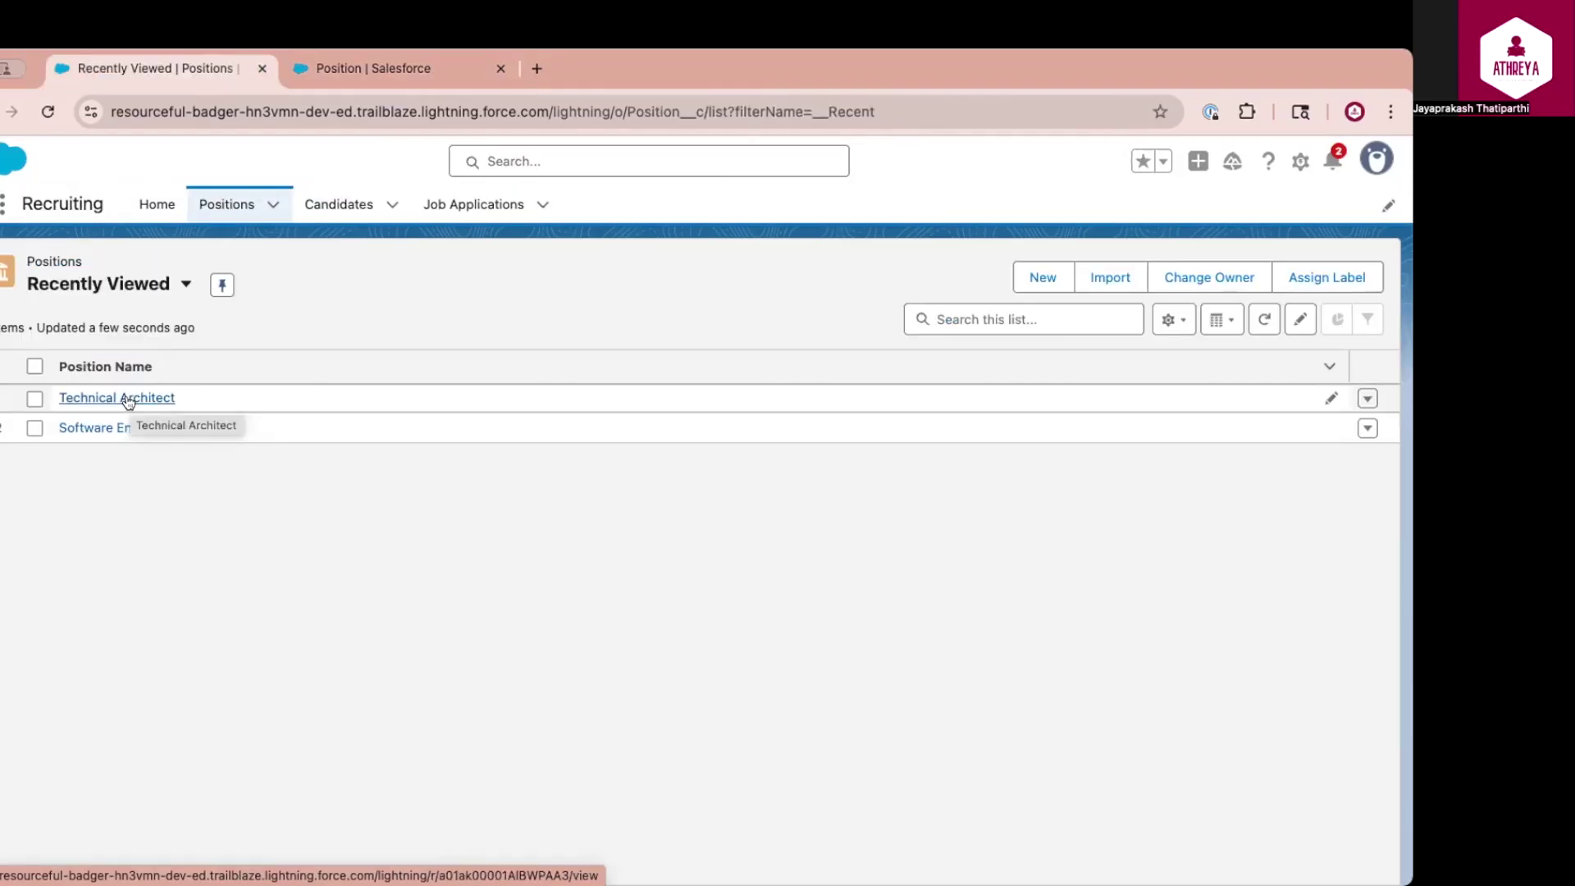
On Technical Architect's edit form, check Finance's job levels, then switch to Human Resources and confirm only HR-100 to HR-400 appear.
{"action": "left_click", "coordinate": [125, 398]}
{"action": "left_click", "coordinate": [1203, 263]}
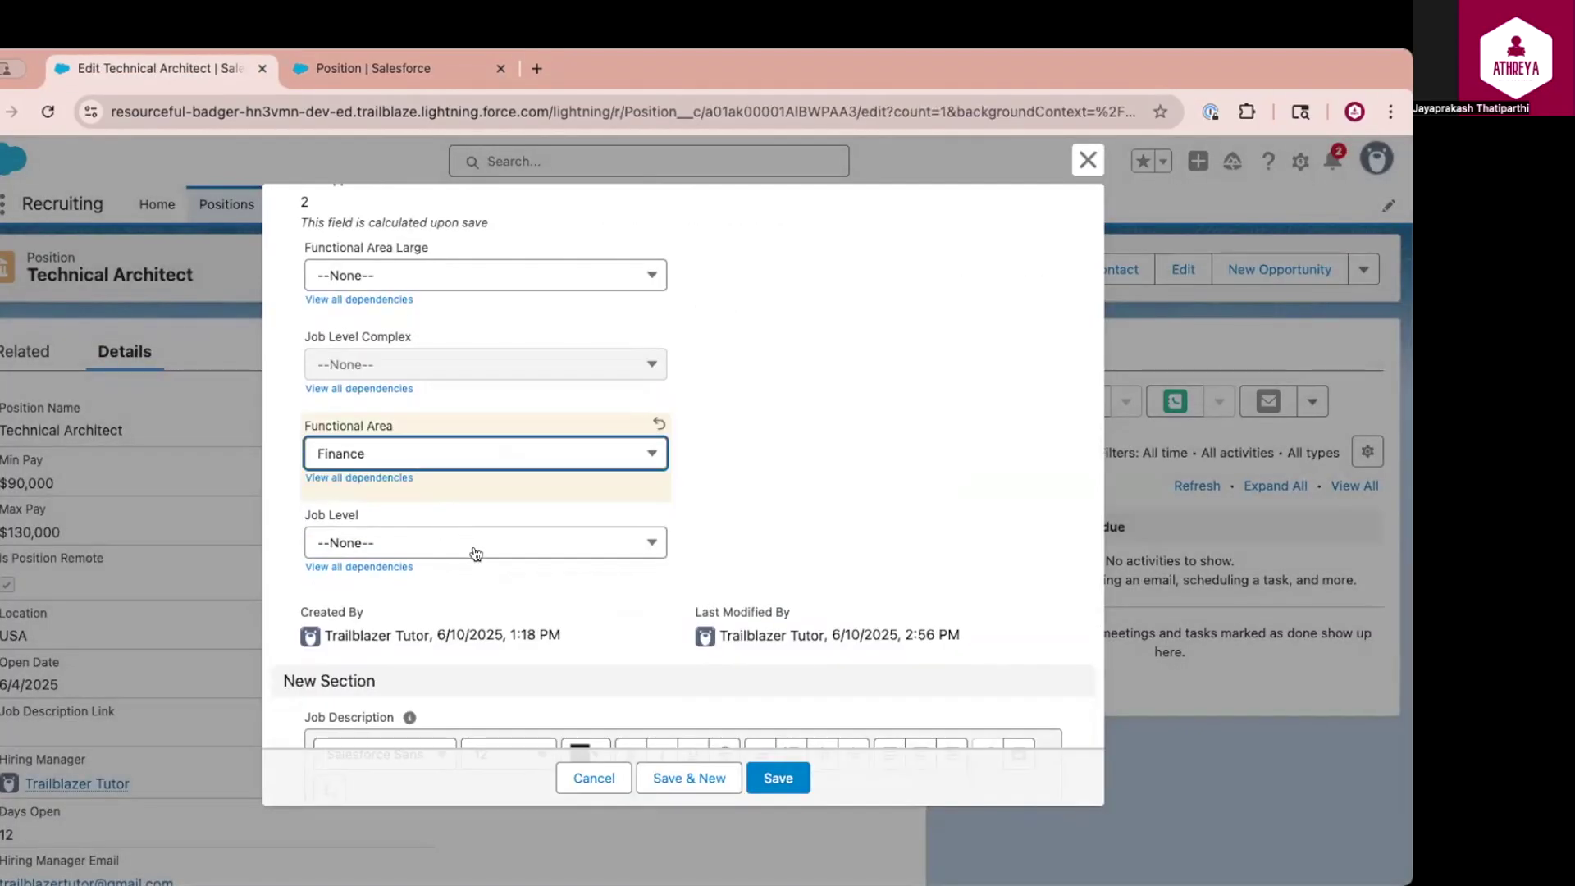
{"action": "left_click", "coordinate": [480, 546]}
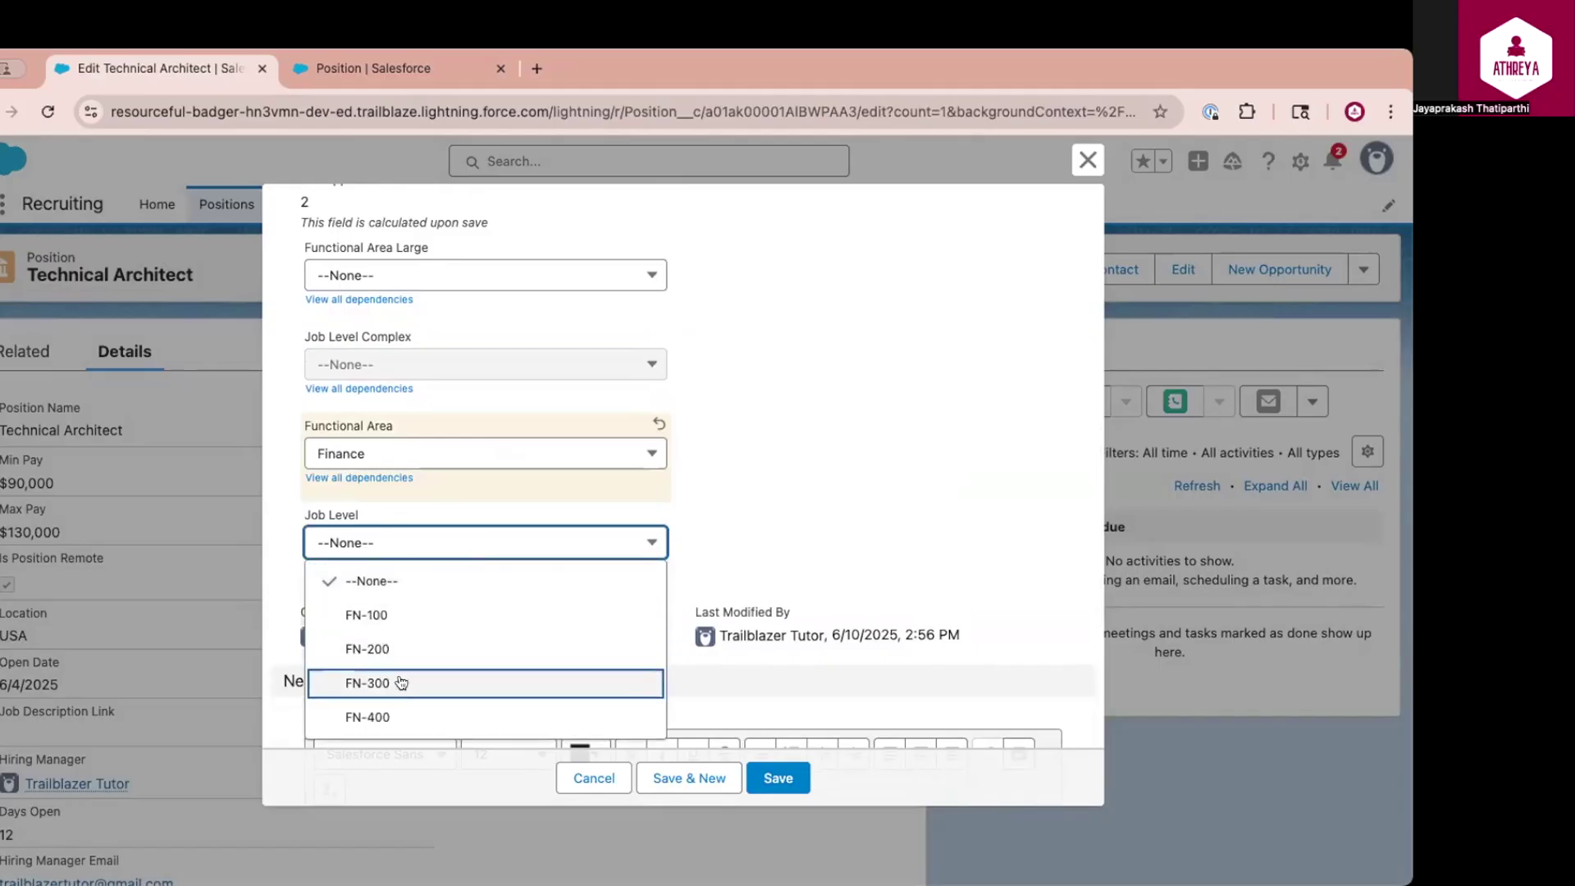
{"action": "left_click", "coordinate": [447, 455]}
{"action": "left_click", "coordinate": [415, 561]}
{"action": "left_click", "coordinate": [437, 539]}
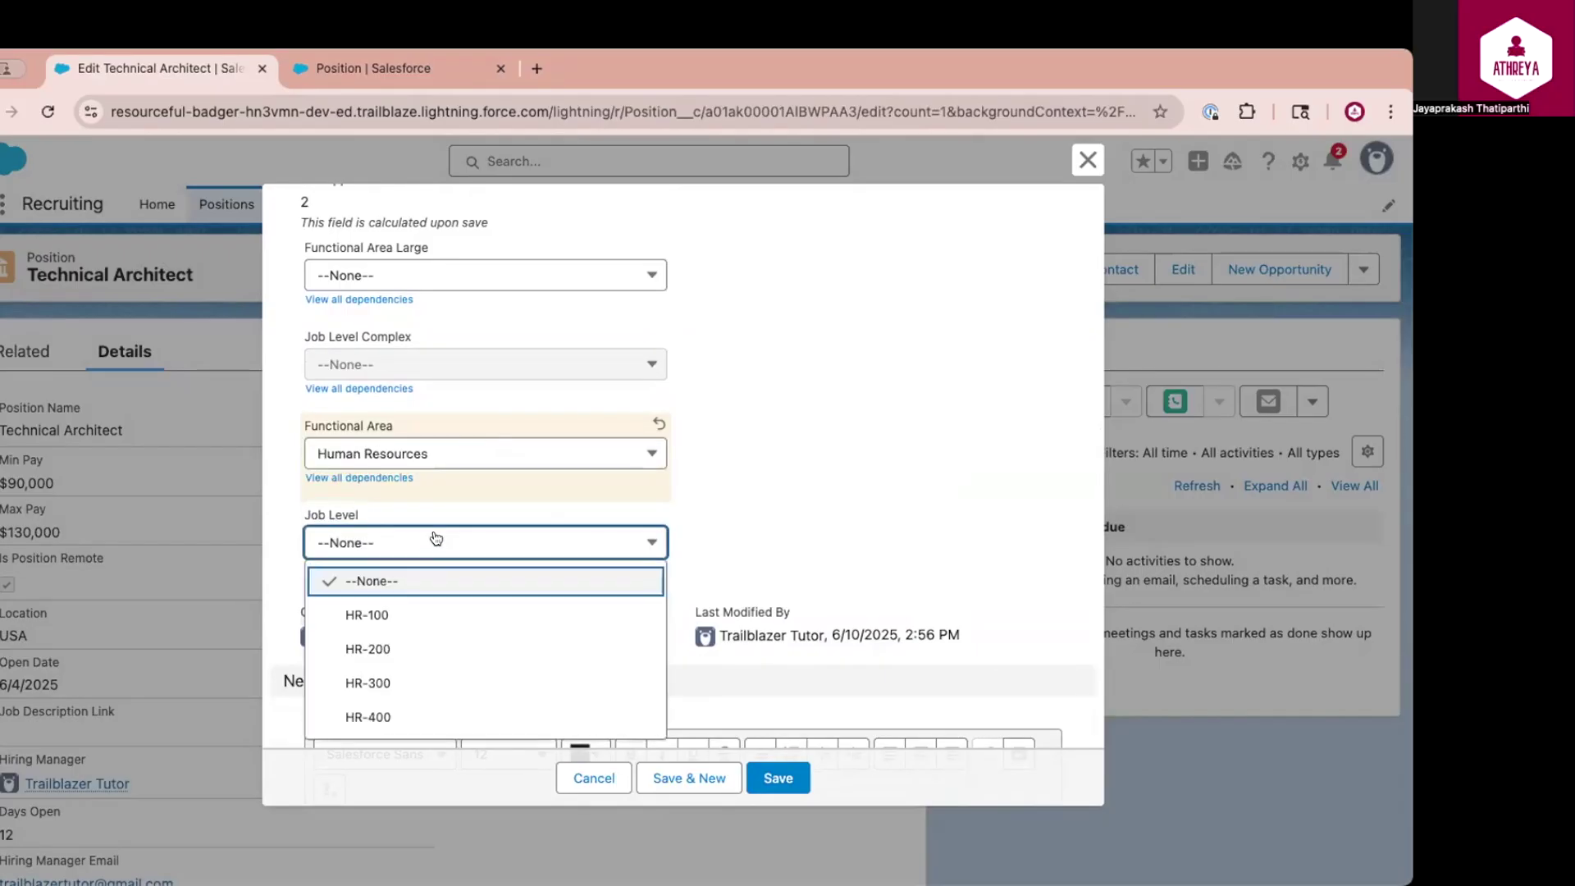
{"action": "left_click", "coordinate": [391, 594]}
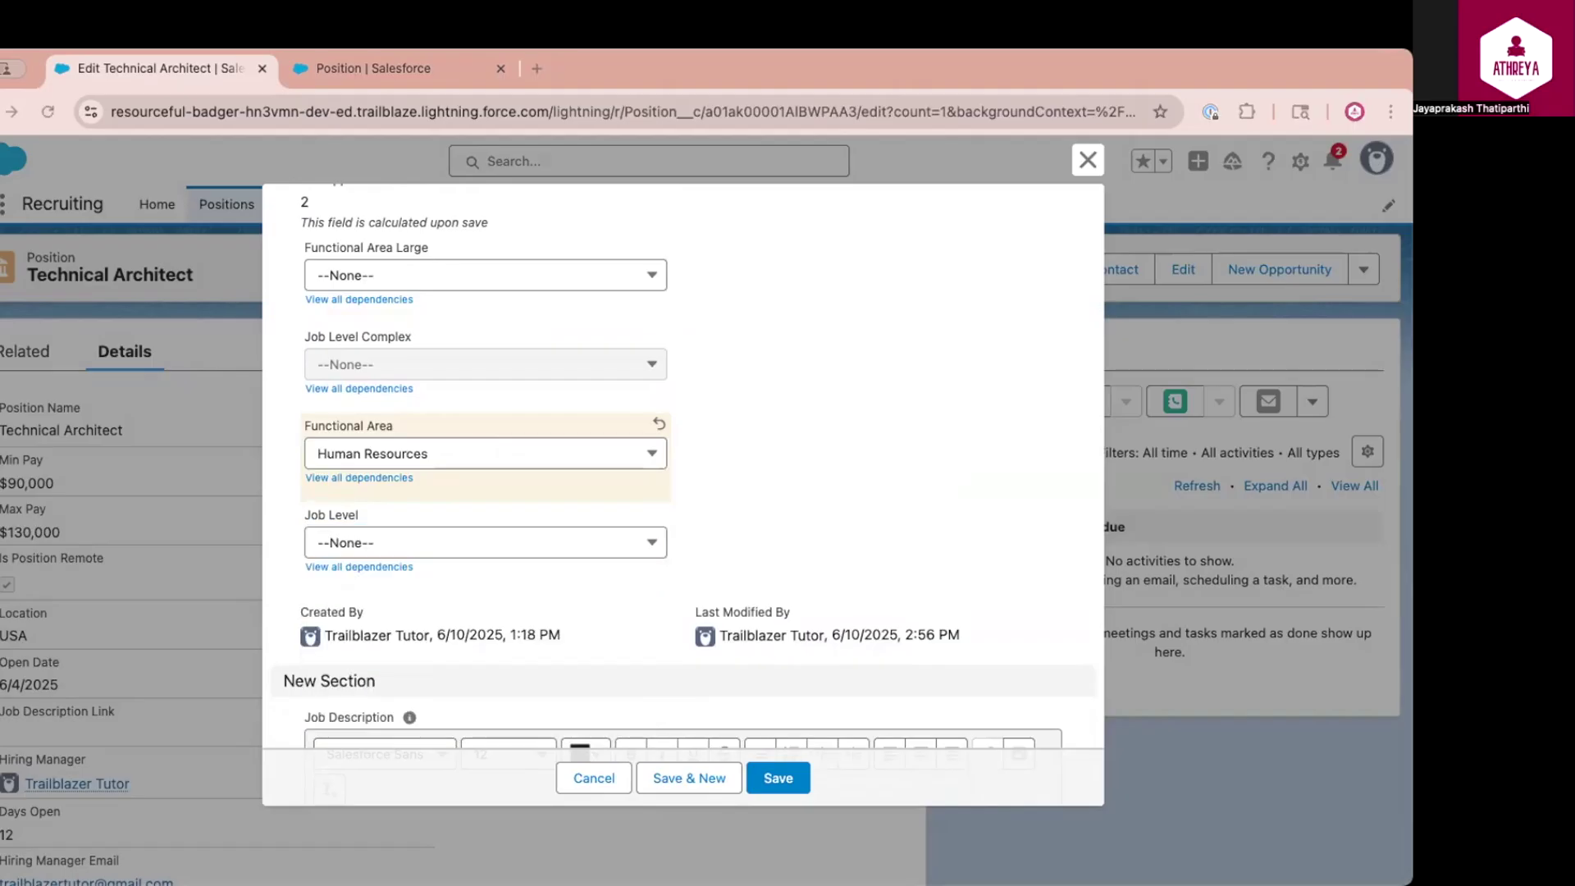